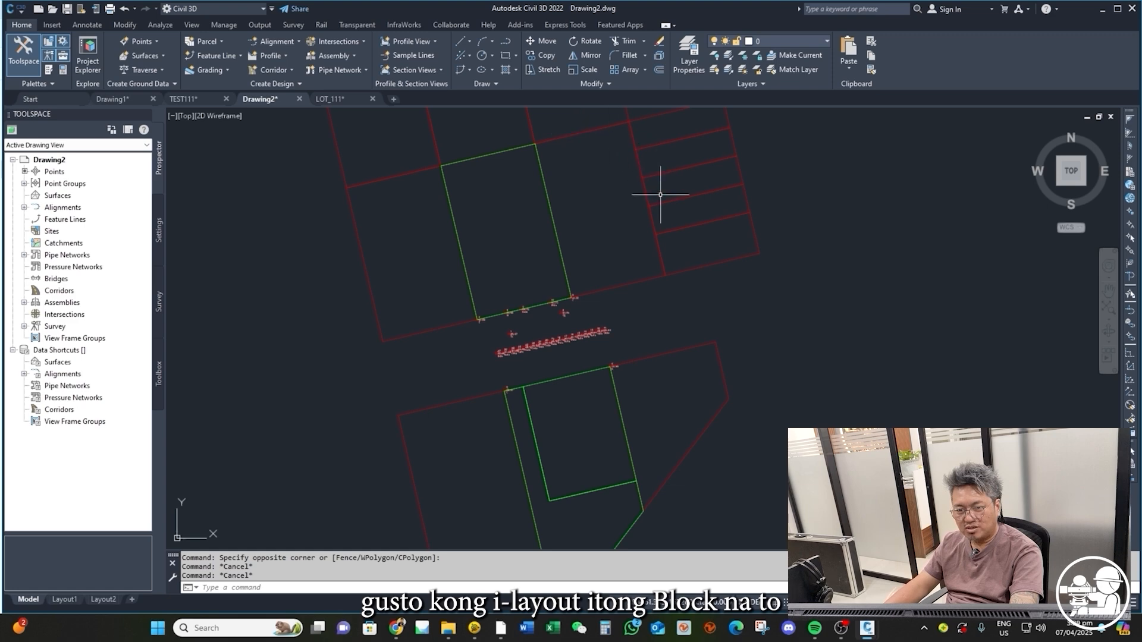
Step: Identify the coordinates of the lower corner shared by the red lot and the narrow lots using the ID command
{"action": "left_click_drag", "start_coordinate": [634, 237], "coordinate": [625, 276]}
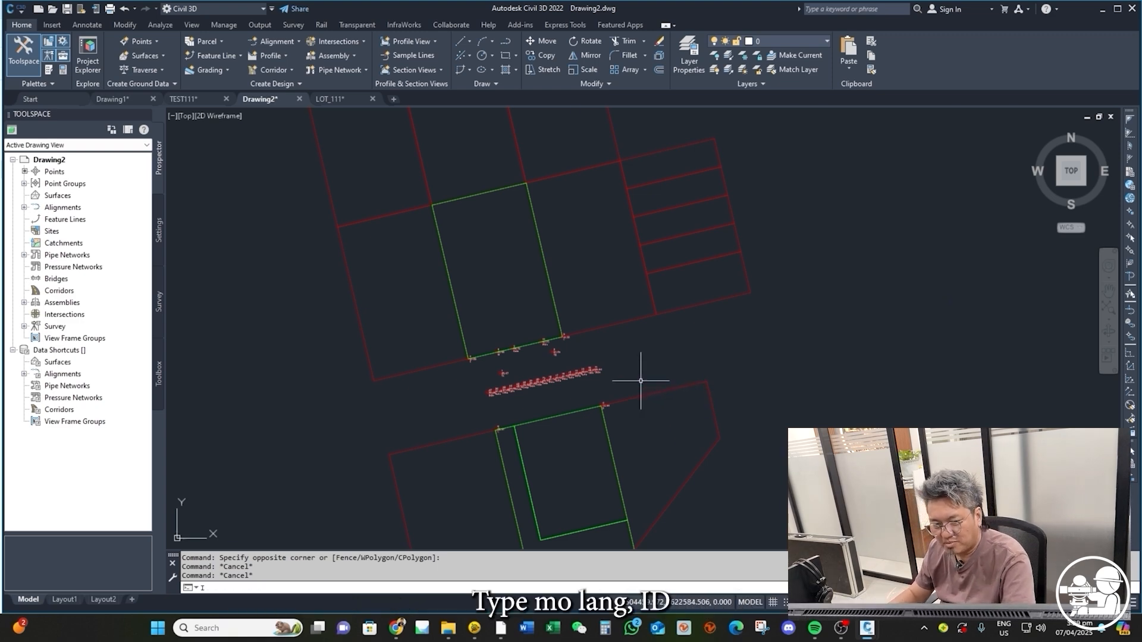
{"action": "key", "text": "Return"}
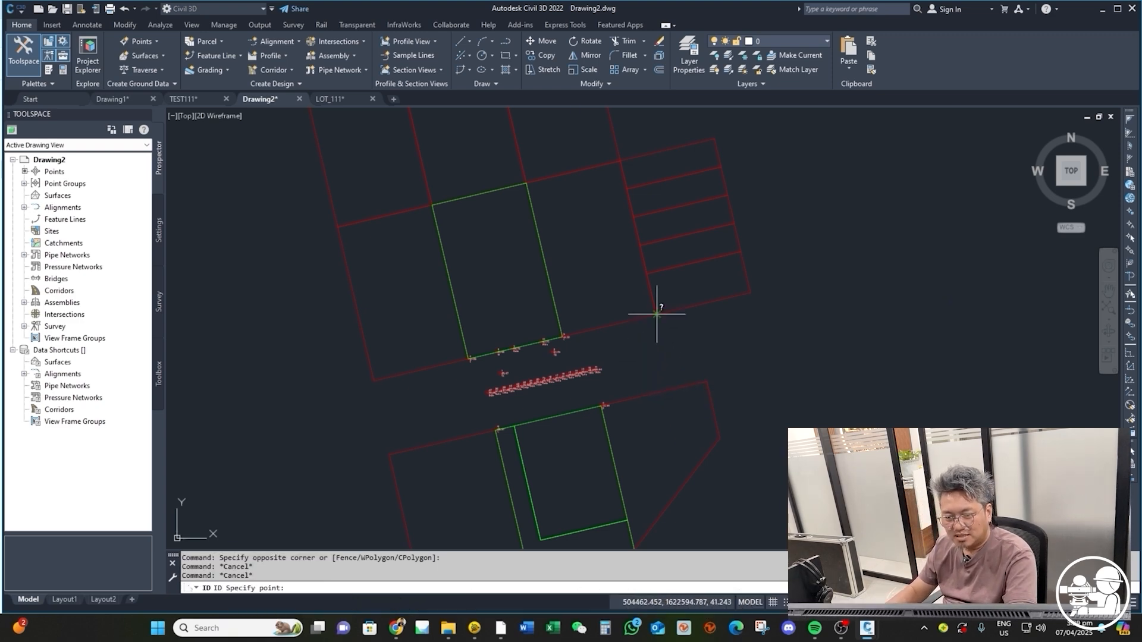
{"action": "left_click", "coordinate": [654, 314]}
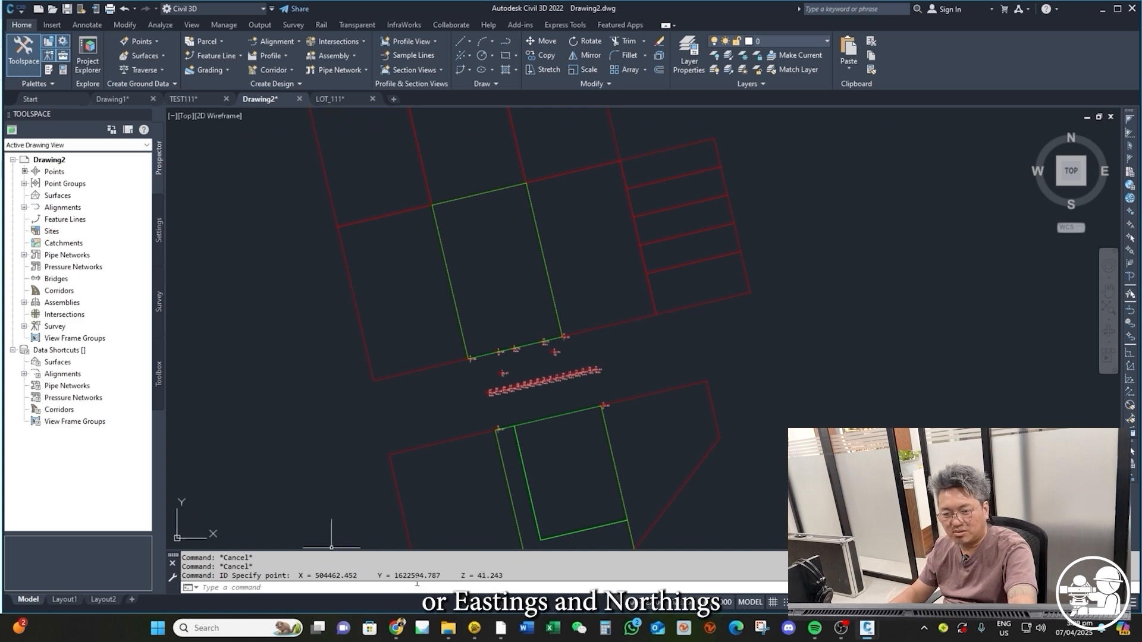
{"action": "key", "text": "Escape"}
{"action": "key", "text": "Escape"}
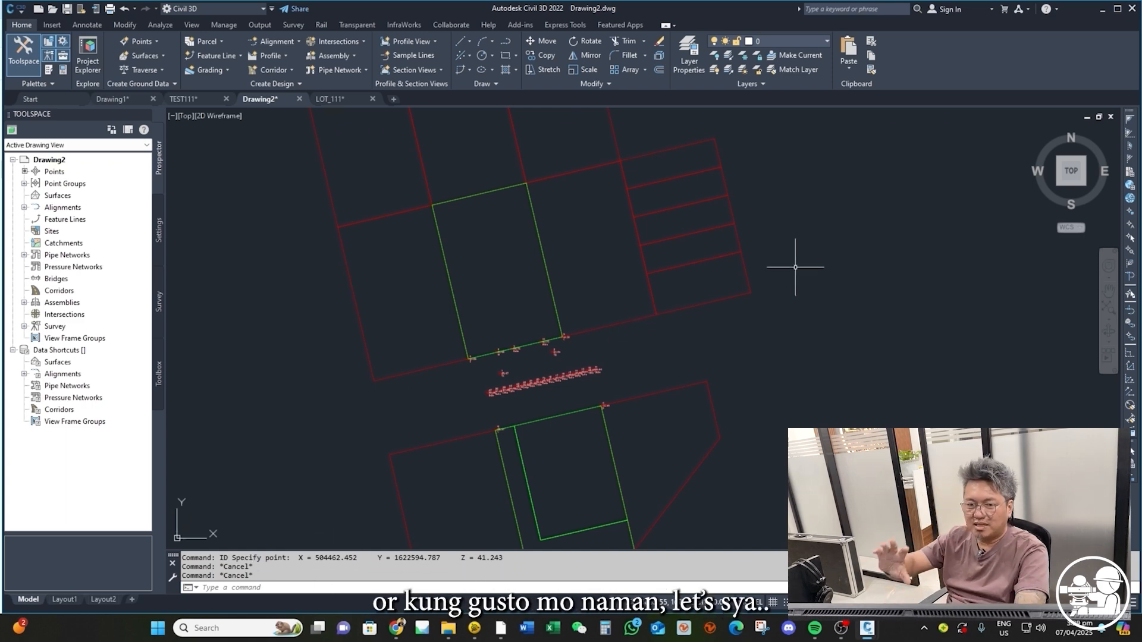
Step: Draw an open polyline along the lot east of the upper green lot, with vertices at its corners and each narrow-lot boundary, ending at point 3
{"action": "scroll", "coordinate": [734, 291], "scroll_direction": "down", "scroll_amount": 2}
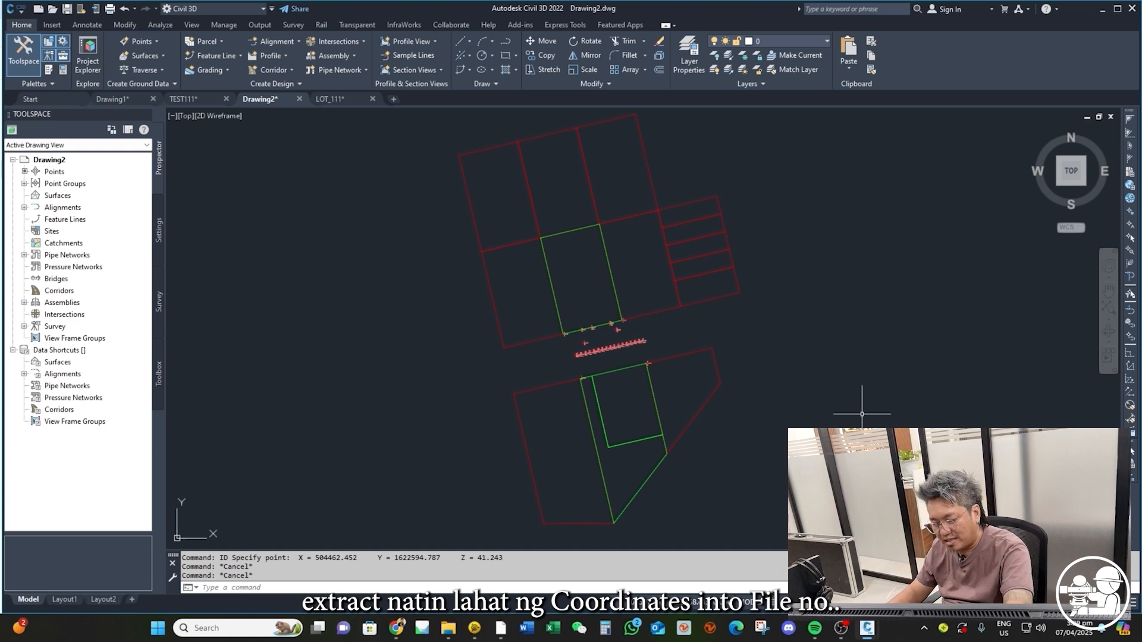
{"action": "type", "text": "PL"}
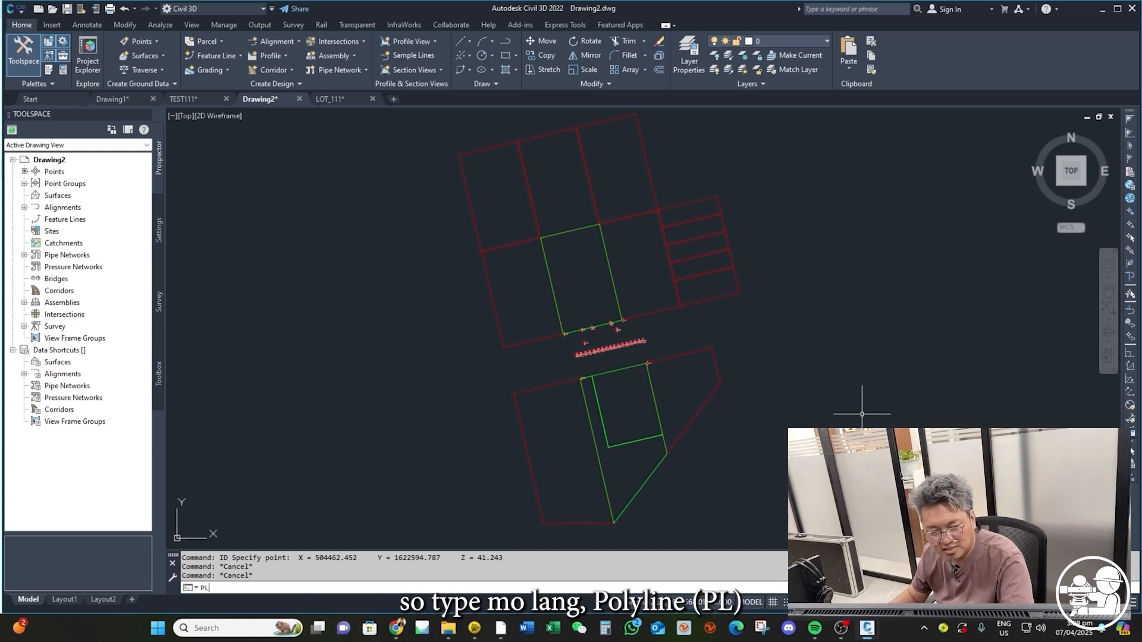
{"action": "key", "text": "Return"}
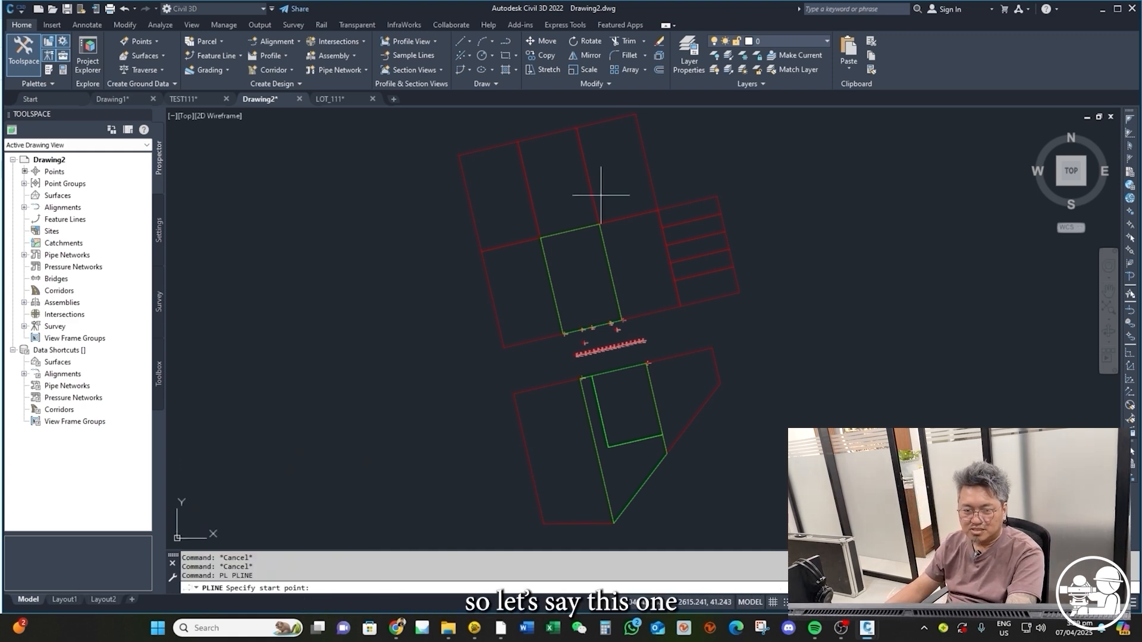
{"action": "left_click", "coordinate": [600, 225]}
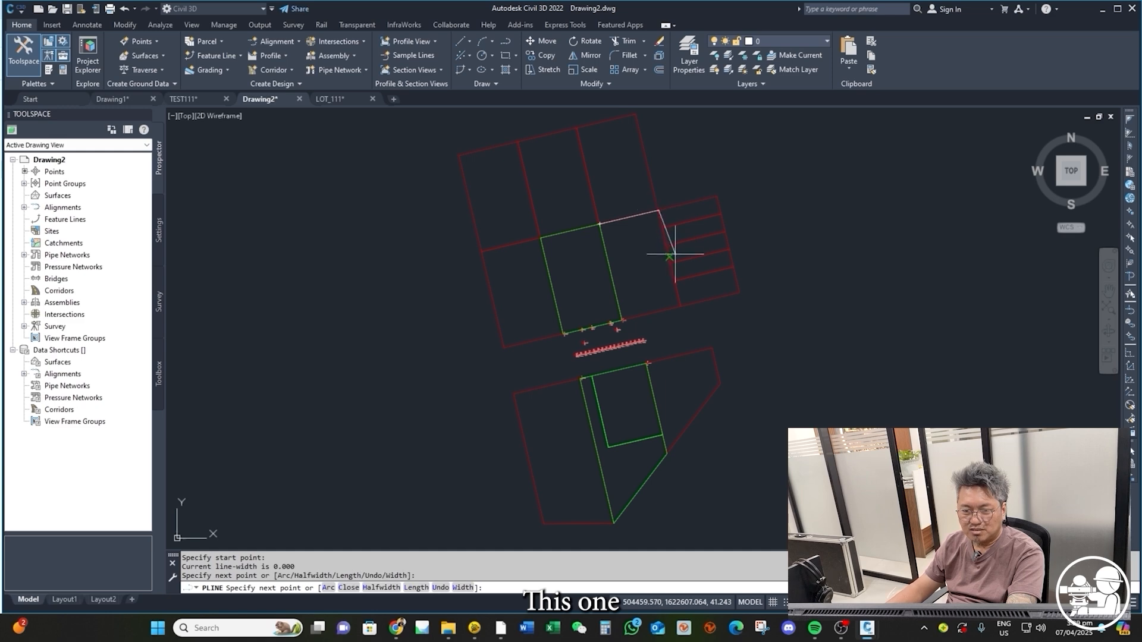
{"action": "scroll", "coordinate": [660, 234], "scroll_direction": "up", "scroll_amount": 4}
{"action": "left_click", "coordinate": [670, 233]}
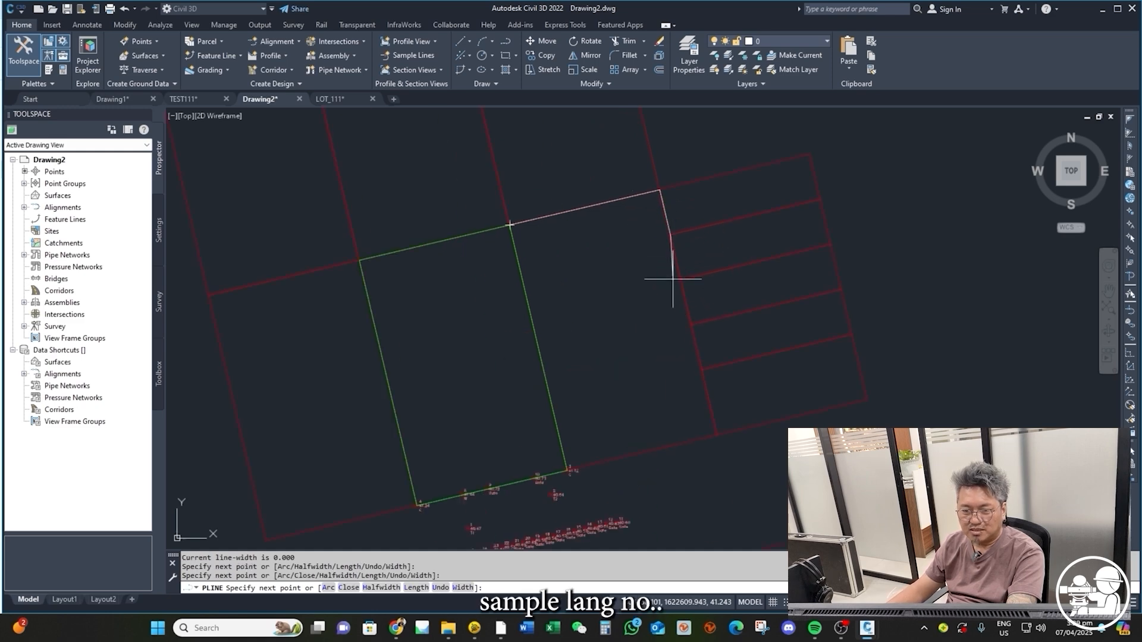
{"action": "left_click", "coordinate": [681, 278]}
{"action": "left_click", "coordinate": [690, 325]}
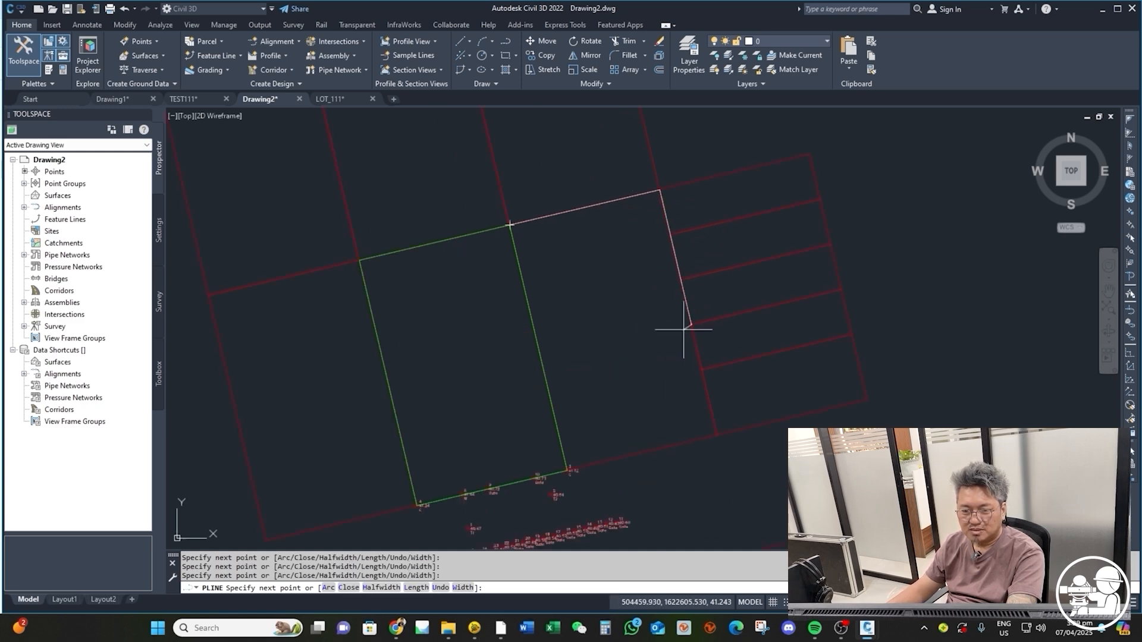
{"action": "left_click", "coordinate": [717, 435]}
{"action": "scroll", "coordinate": [567, 470], "scroll_direction": "up", "scroll_amount": 6}
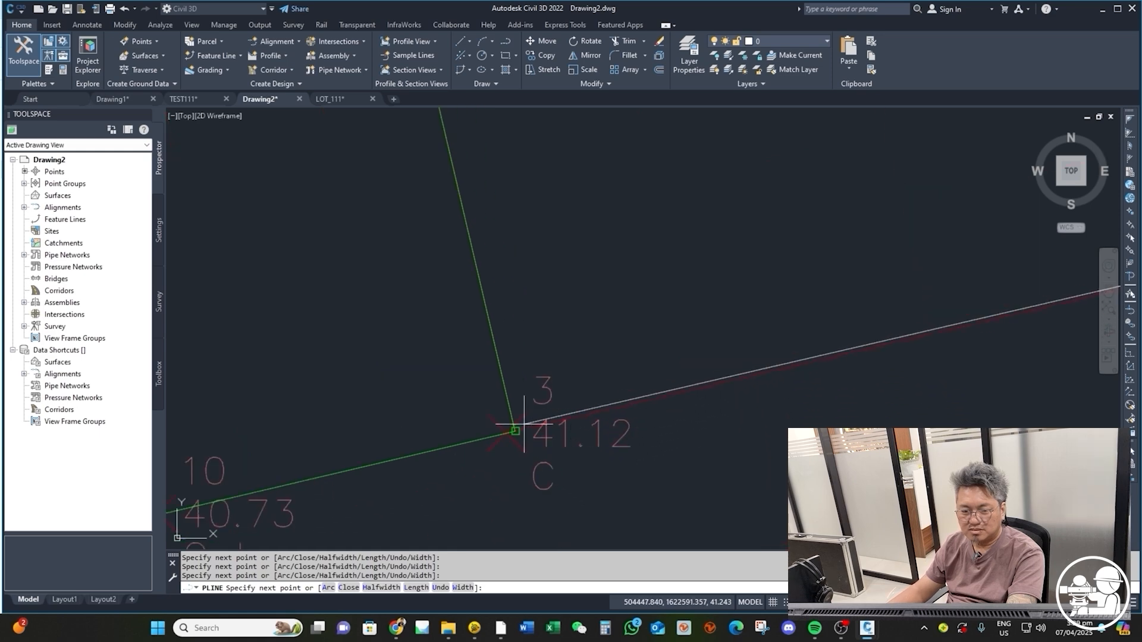
{"action": "left_click", "coordinate": [515, 432]}
{"action": "key", "text": "Return"}
{"action": "scroll", "coordinate": [721, 440], "scroll_direction": "down", "scroll_amount": 5}
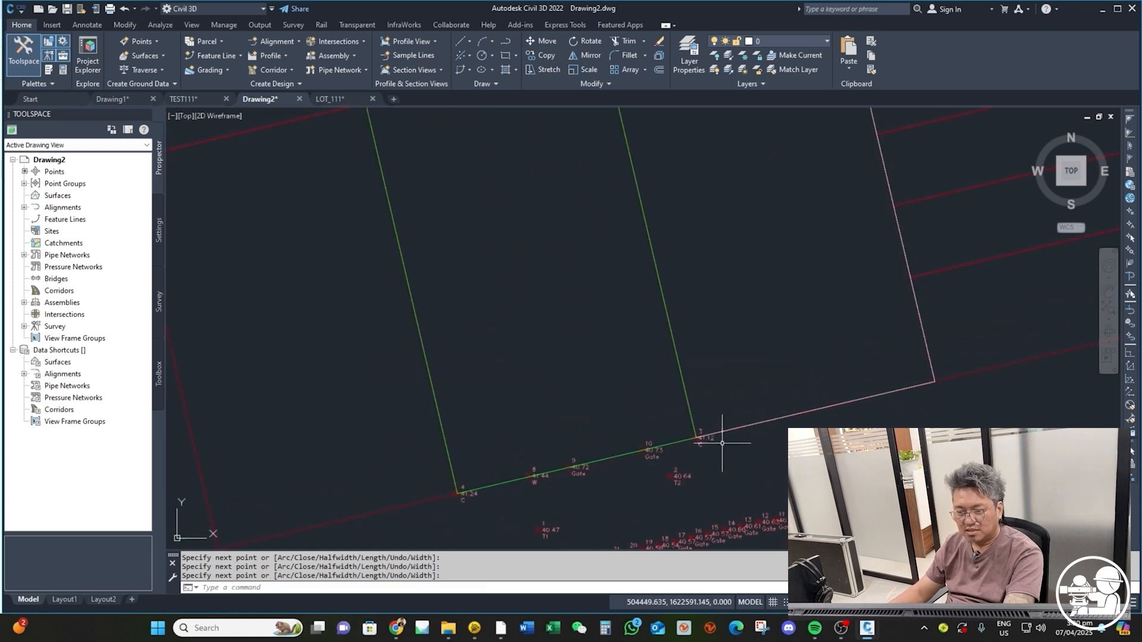
Step: List the new polyline's properties and vertex coordinates with the LIST command
{"action": "left_click", "coordinate": [821, 301]}
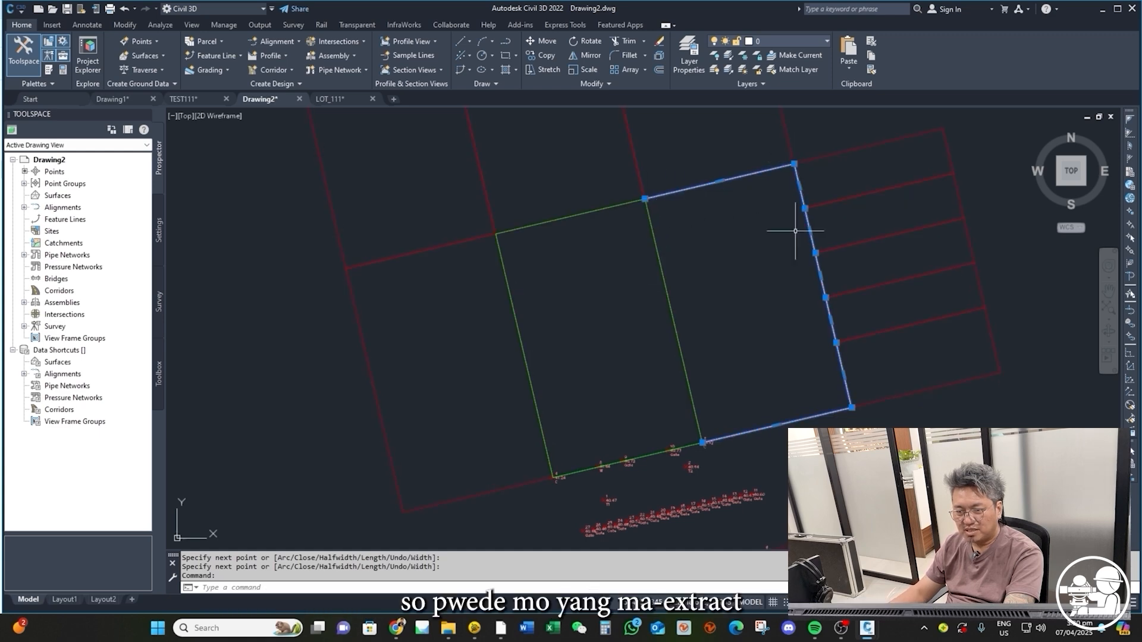
{"action": "key", "text": "Escape"}
{"action": "key", "text": "Escape"}
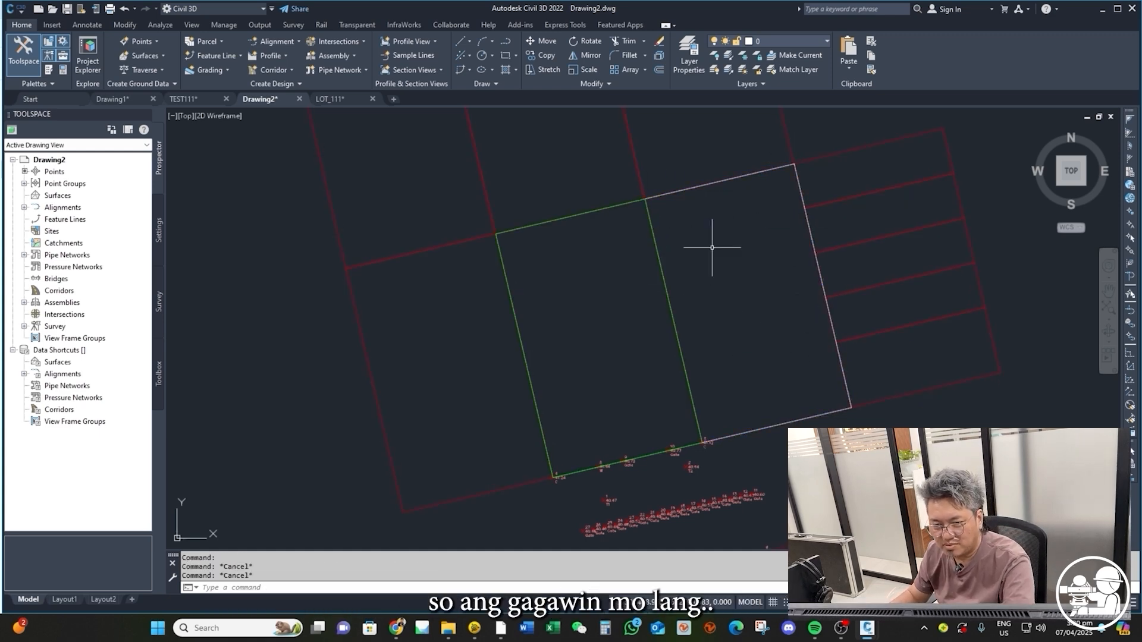
{"action": "left_click", "coordinate": [708, 182]}
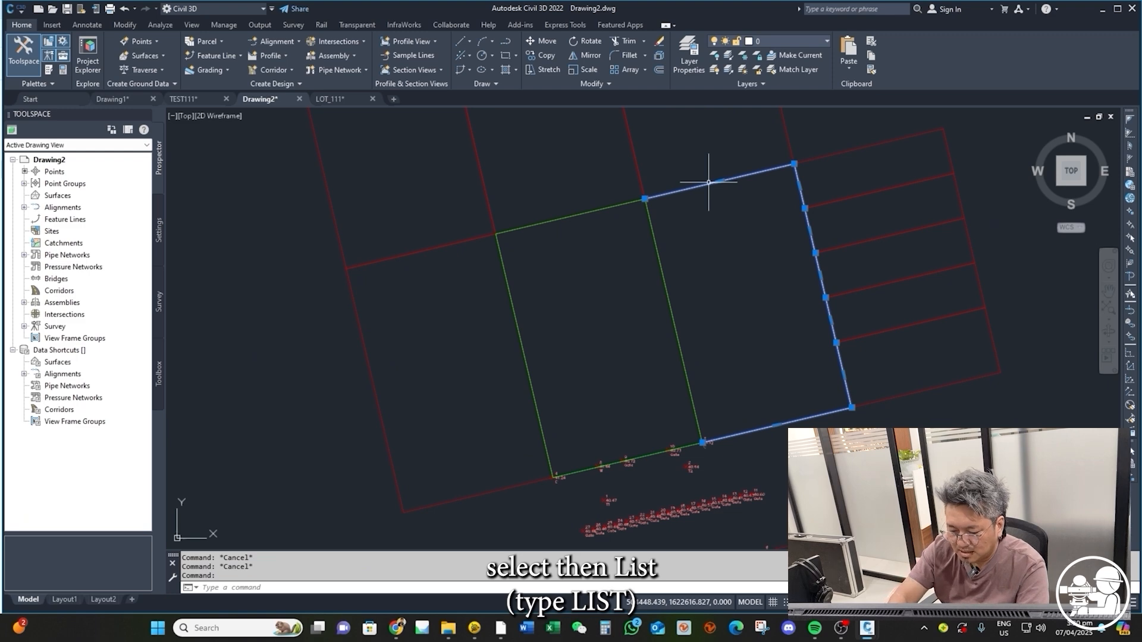
{"action": "type", "text": "LIST"}
{"action": "key", "text": "Return"}
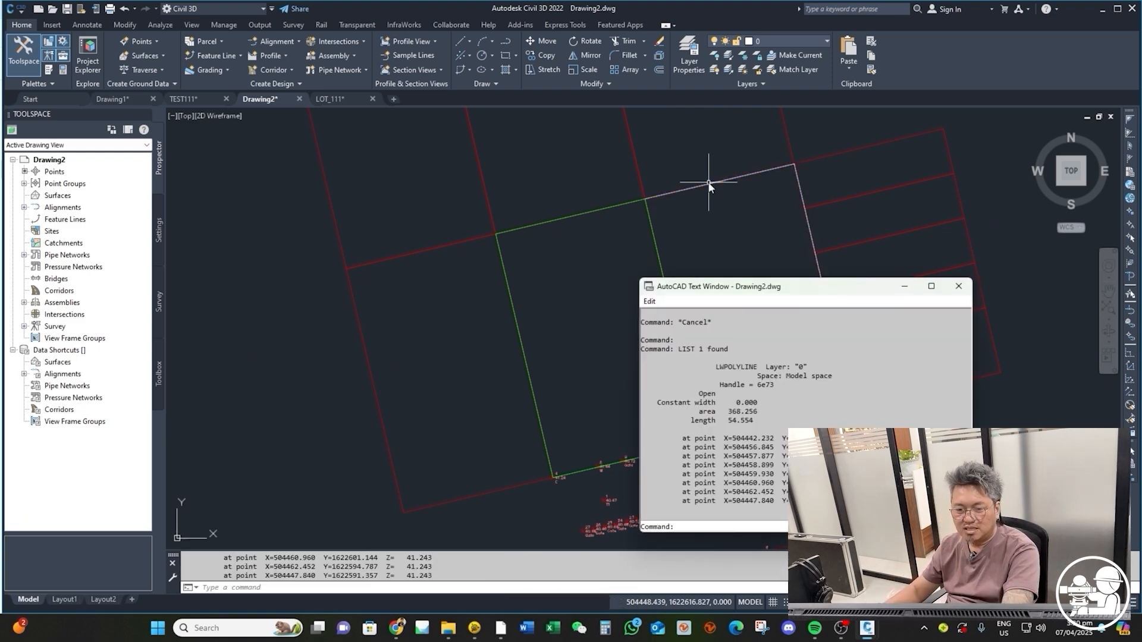
Step: Copy the listed "at point" coordinate lines and paste them into cell A1 of a new blank workbook in Excel
{"action": "left_click_drag", "start_coordinate": [678, 438], "coordinate": [779, 502]}
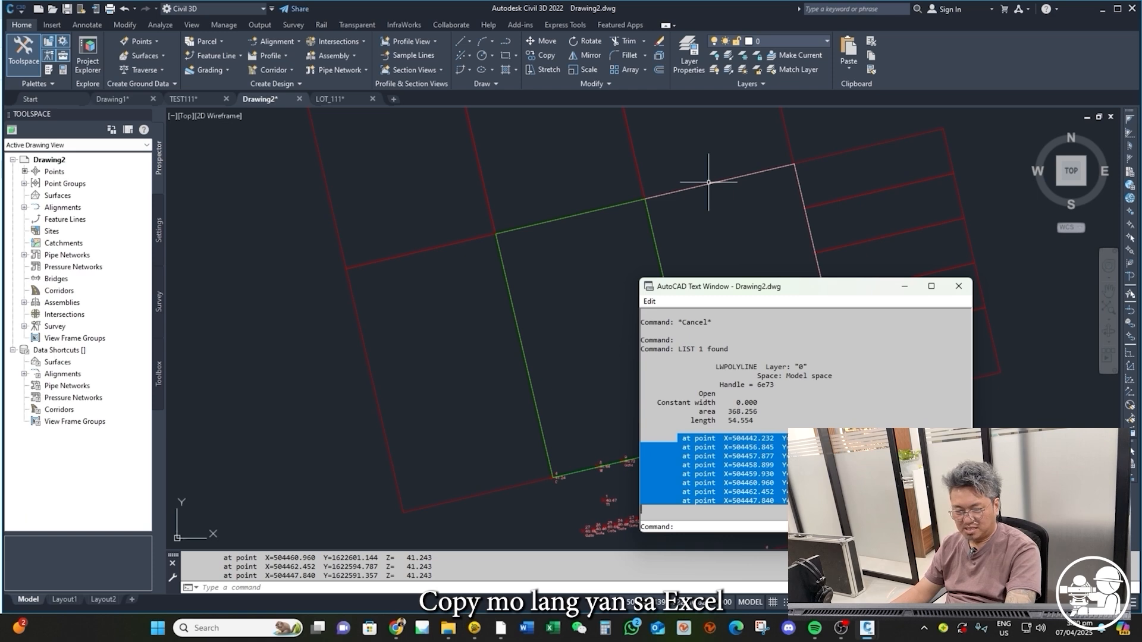
{"action": "left_click", "coordinate": [552, 628]}
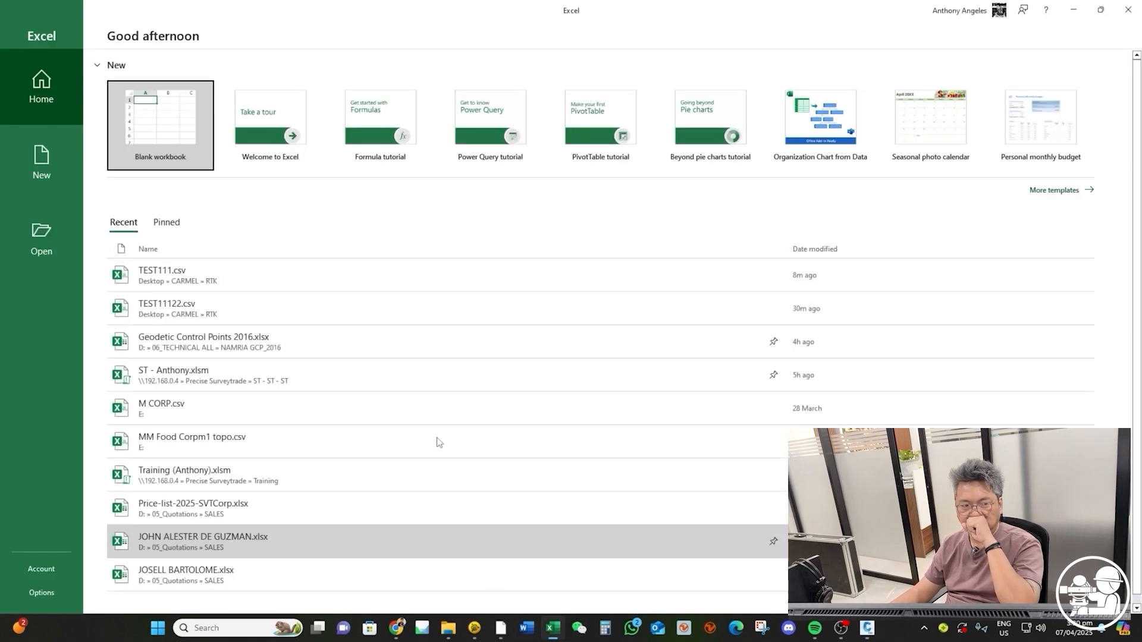
{"action": "left_click", "coordinate": [110, 96]}
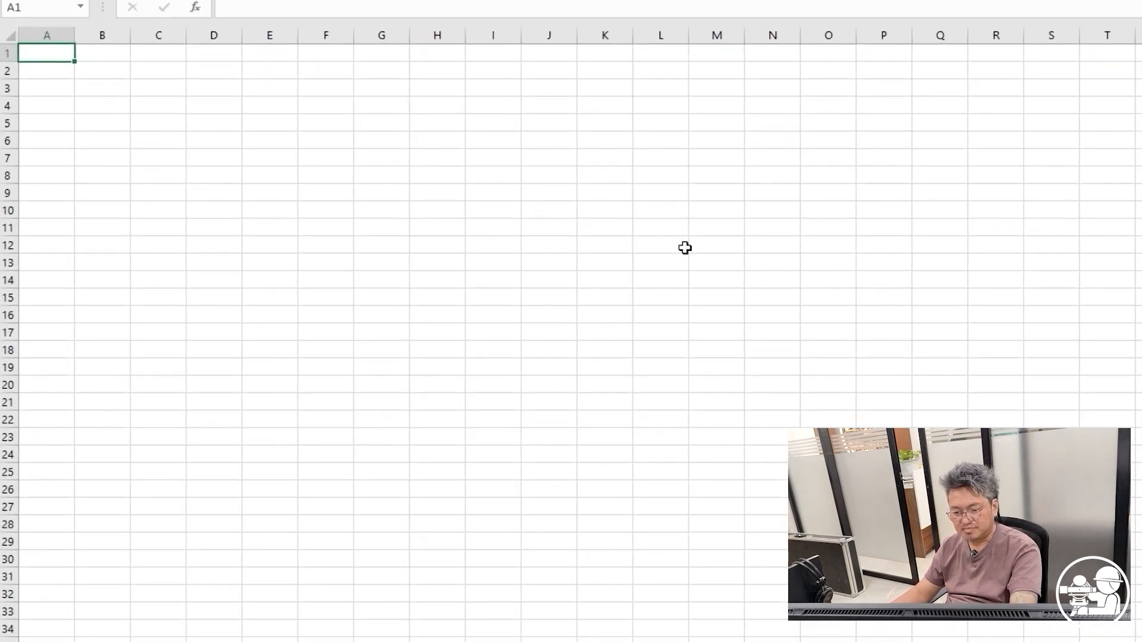
{"action": "type", "text": "at point  X=504442.232  Y=1622615.241  Z=  41.243 at point  X=504456.845  Y=1622618.672  Z=  41.243 at point  X=504457.877  Y=1622614.295  Z=  41.243 at point  X=504458.899  Y=1622609.907  Z=  41.243 at point  X=504459.930  Y=1622605.530  Z=  41.243 at point  X=504460.960  Y=1622601.144  Z=  41.243 at point  X=504462.452  Y=1622594.787  Z=  41.243 at point  X=504447.840  Y=1622591.357  Z=  41.243"}
{"action": "left_click", "coordinate": [496, 208]}
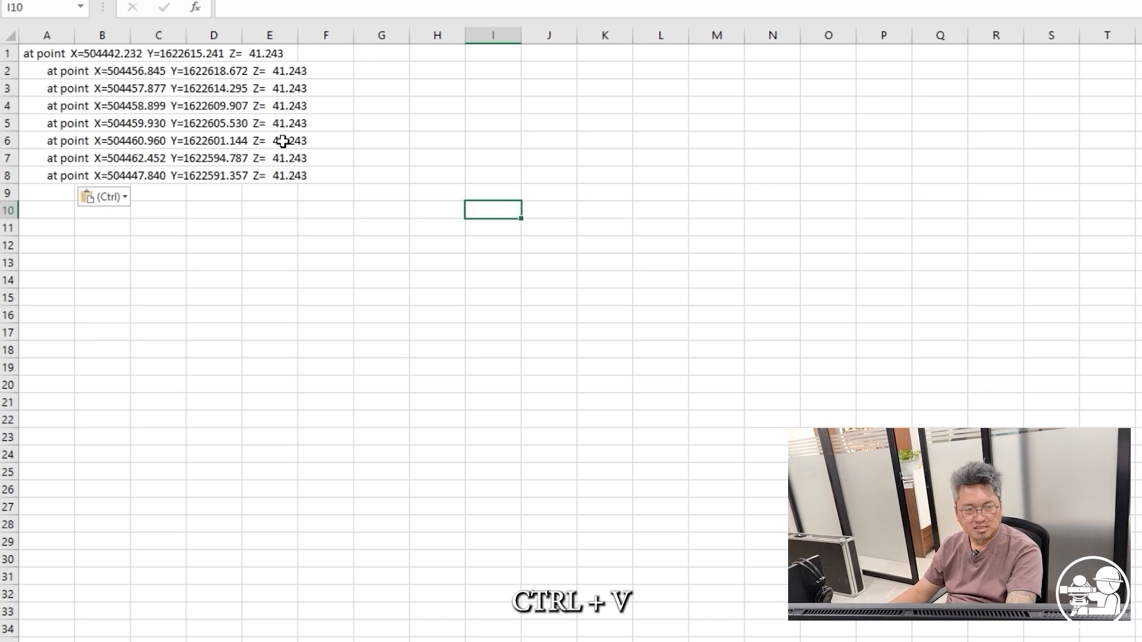
Step: Add leading spaces to the text in A1 to align it with the rows below, and fit column A to its contents
{"action": "left_click", "coordinate": [47, 54]}
{"action": "left_click", "coordinate": [229, 7]}
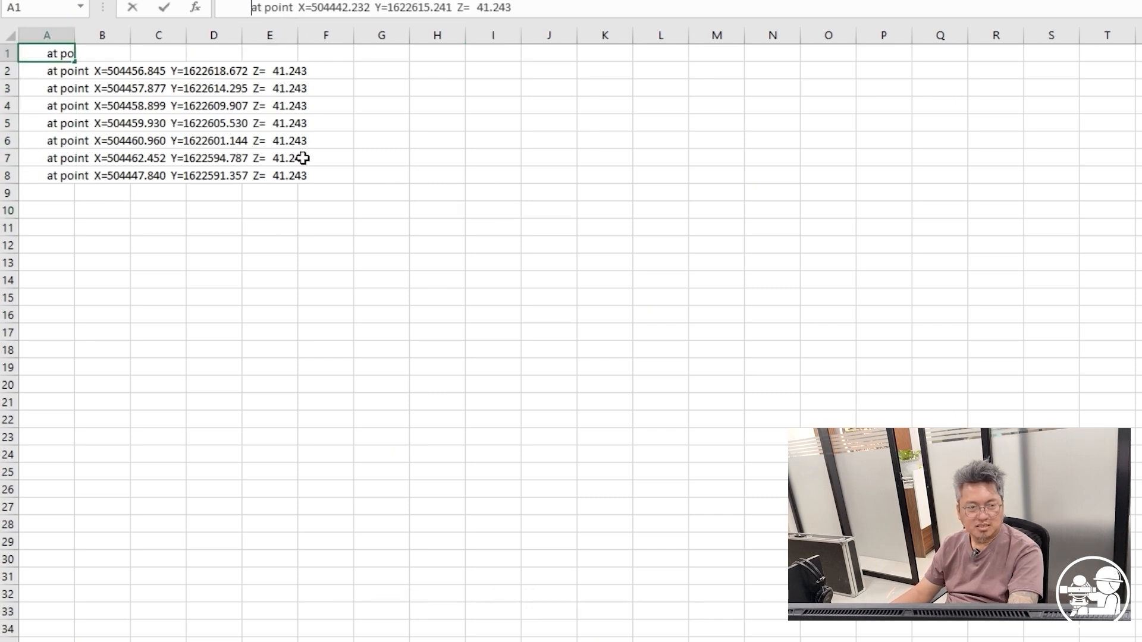
{"action": "left_click", "coordinate": [271, 261]}
{"action": "double_click", "coordinate": [74, 36]}
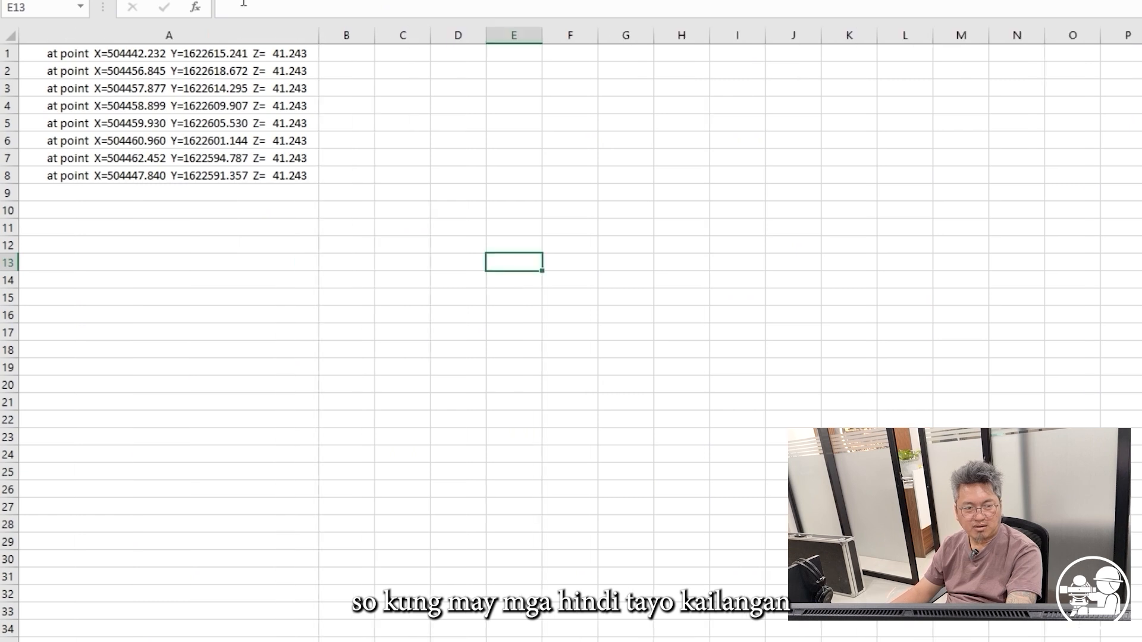
Step: Start Text to Columns on column A with Delimited as the original data type and proceed to the delimiter settings
{"action": "left_click", "coordinate": [221, 27]}
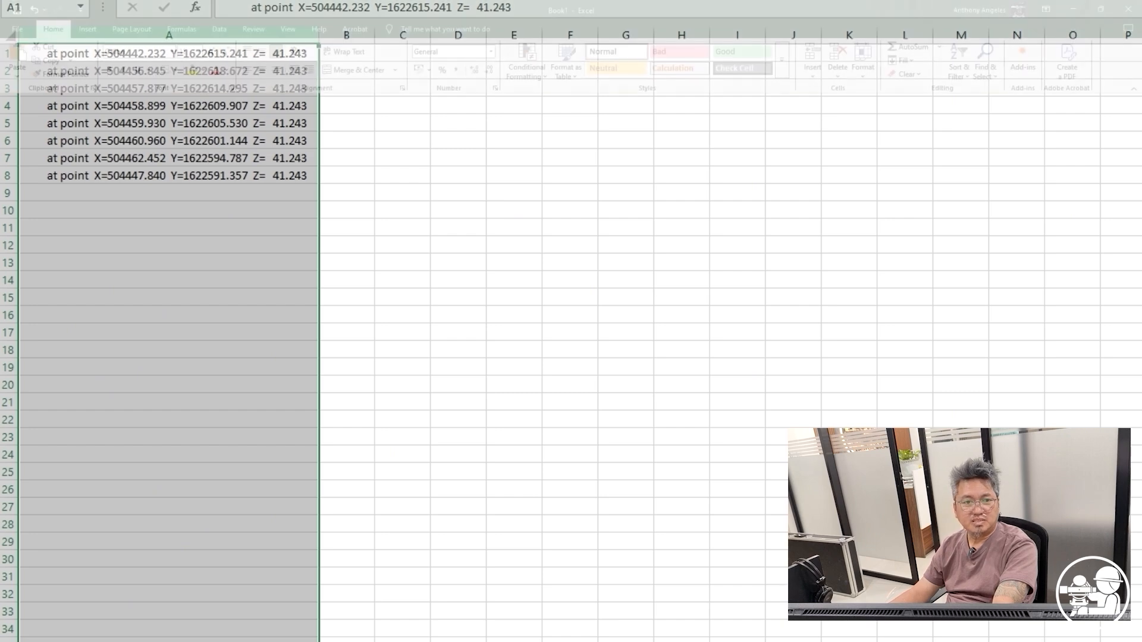
{"action": "left_click", "coordinate": [216, 30]}
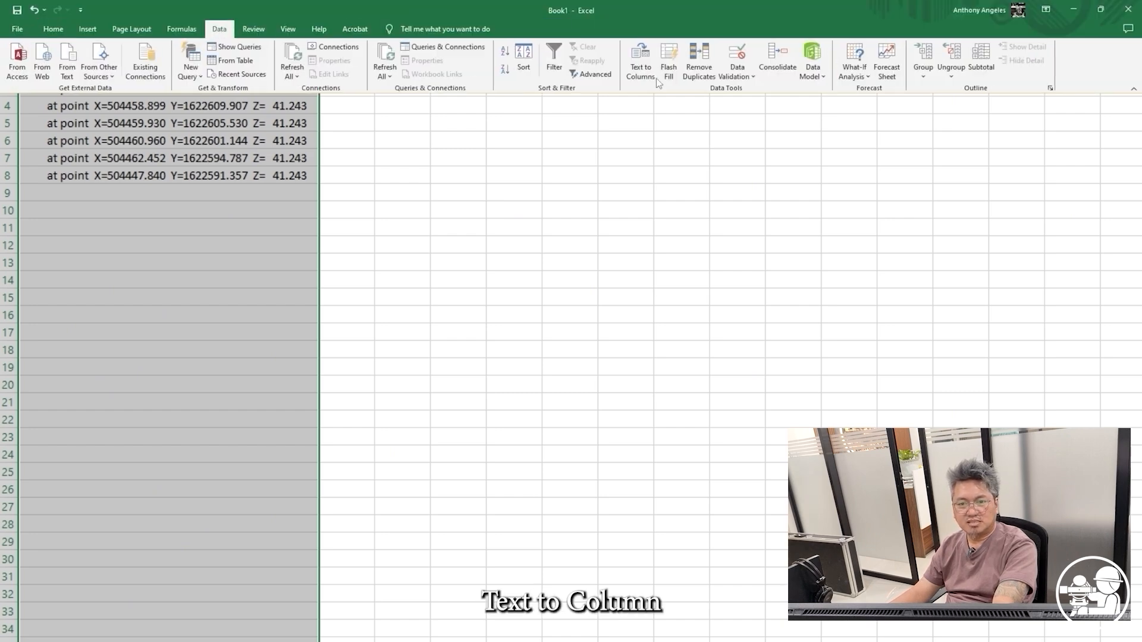
{"action": "left_click", "coordinate": [640, 59]}
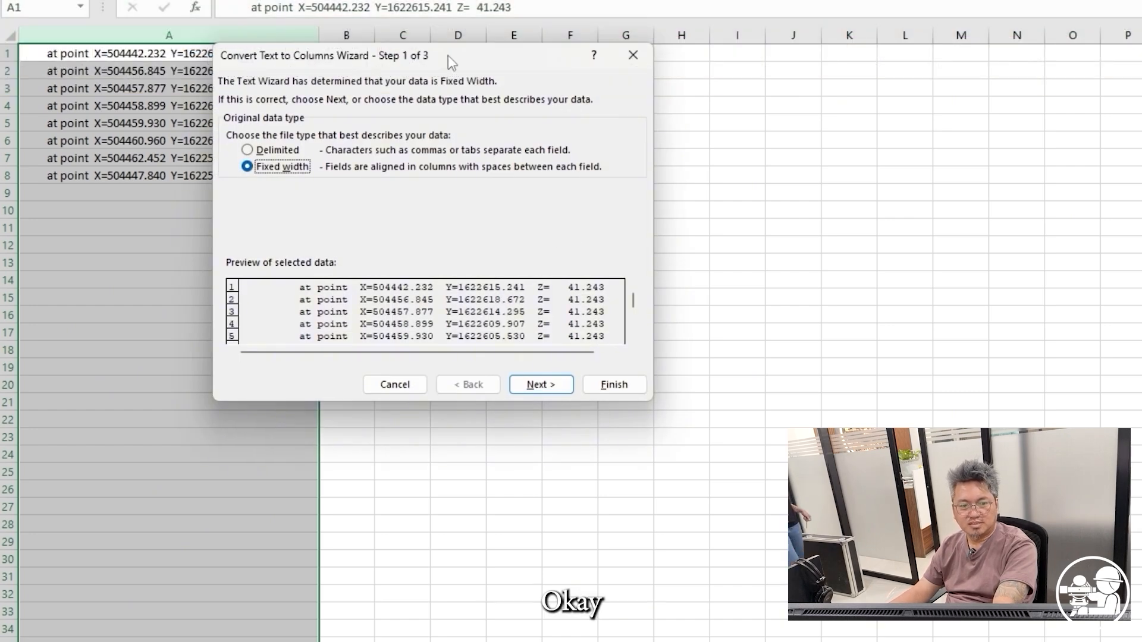
{"action": "left_click_drag", "start_coordinate": [452, 60], "coordinate": [844, 17]}
{"action": "left_click", "coordinate": [666, 108]}
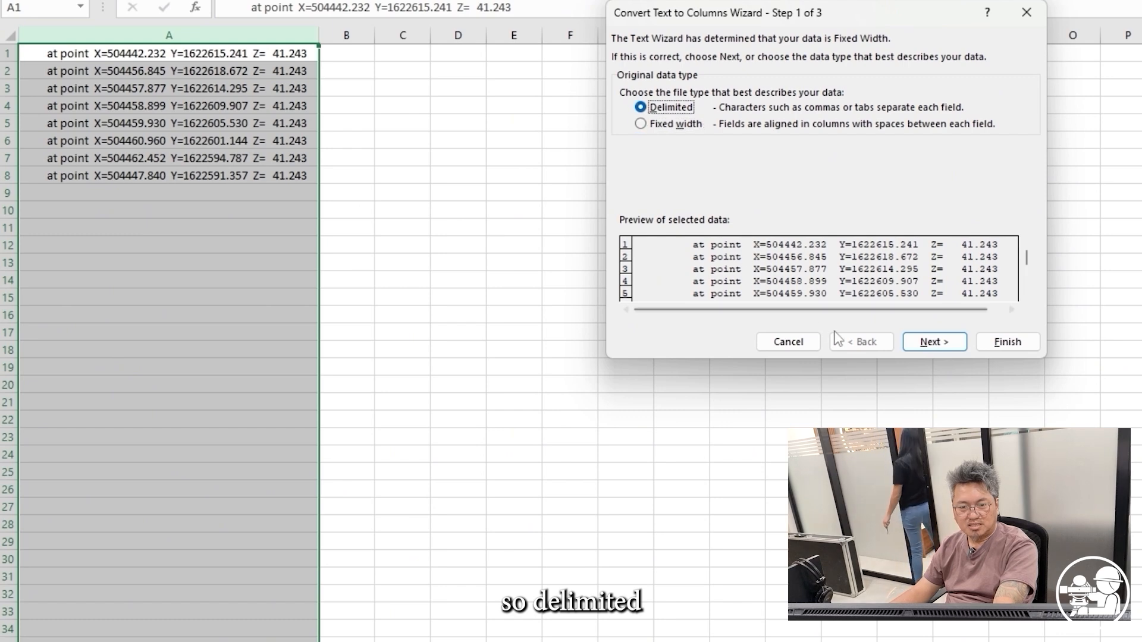
{"action": "left_click", "coordinate": [933, 341]}
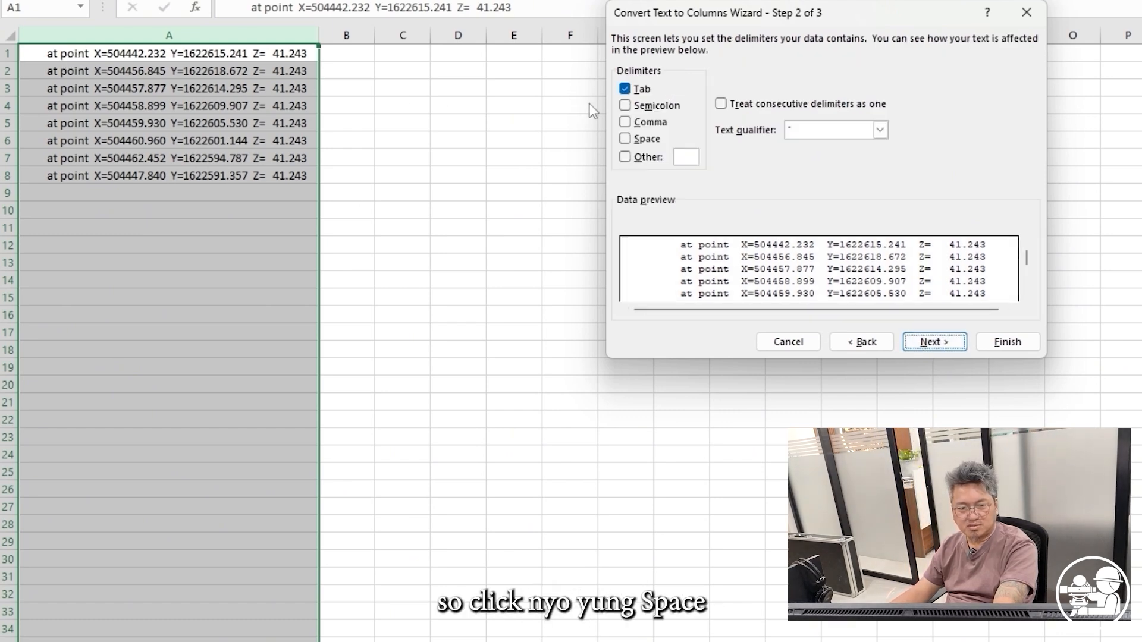
Step: Add Space and "=" as delimiters alongside Tab and finish splitting the coordinate text into columns
{"action": "left_click", "coordinate": [634, 143]}
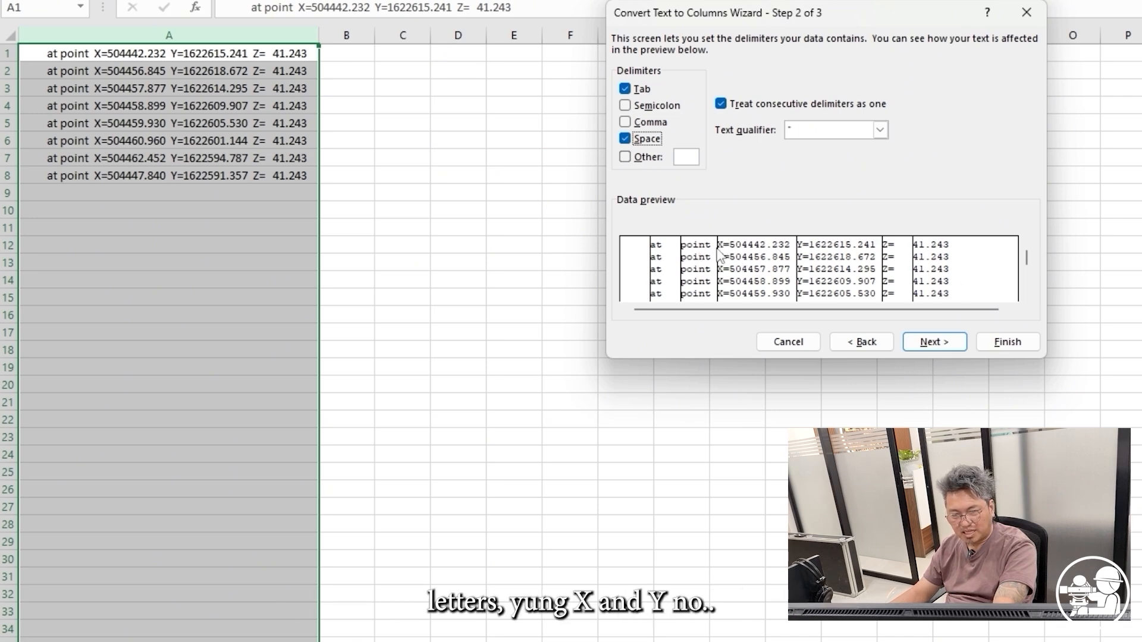
{"action": "left_click", "coordinate": [624, 157]}
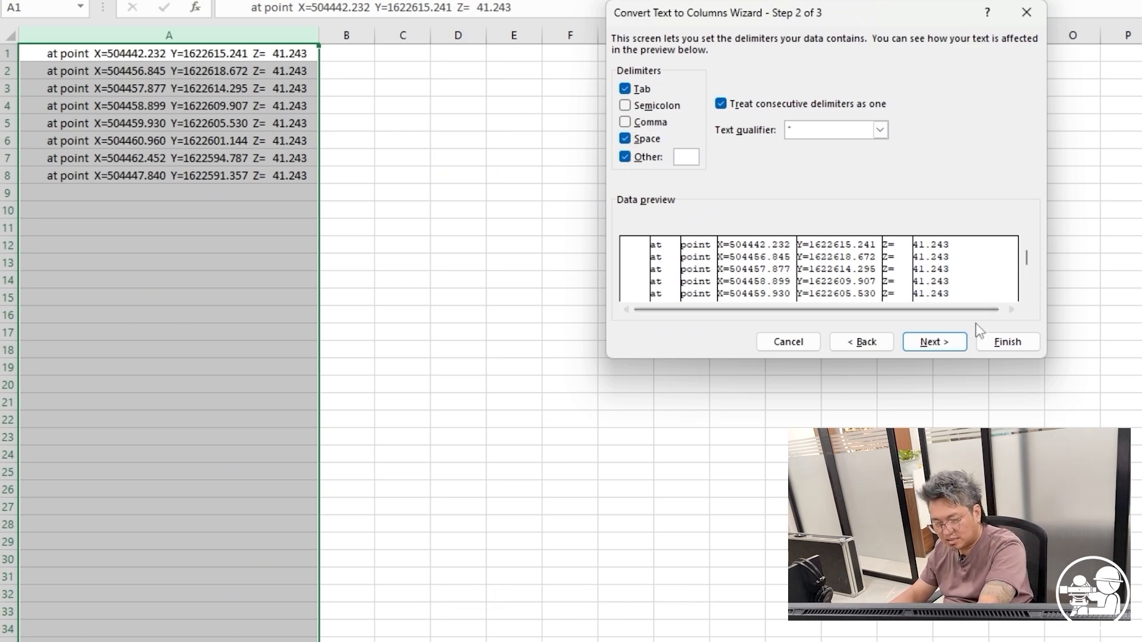
{"action": "type", "text": "="}
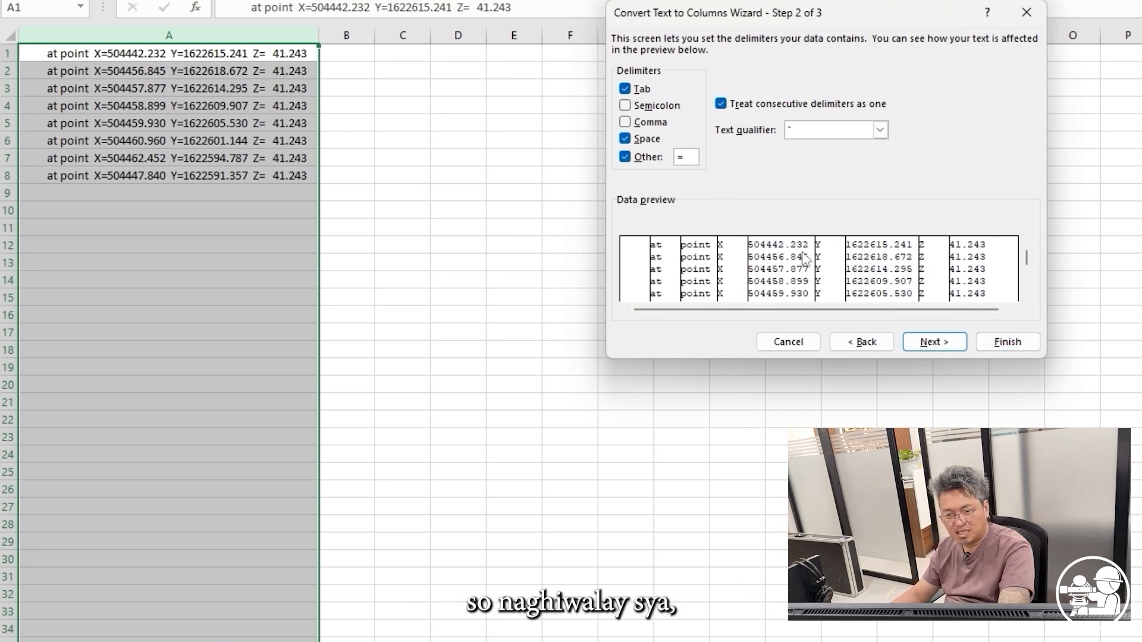
{"action": "left_click", "coordinate": [1009, 345]}
{"action": "left_click", "coordinate": [919, 351]}
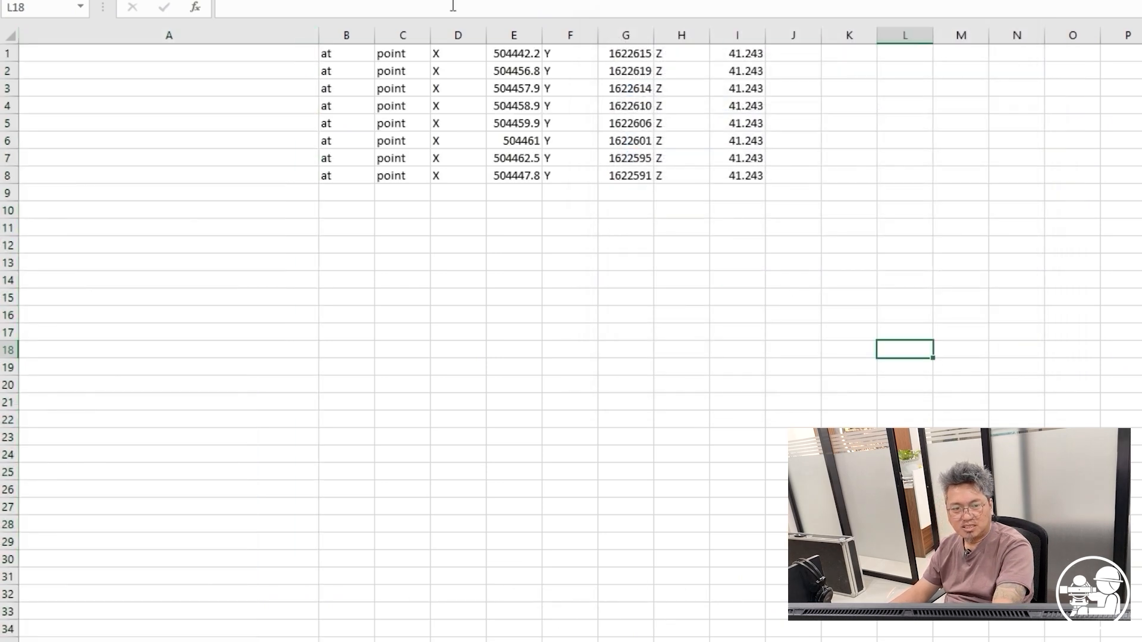
Step: Delete the columns holding the "at", "point", X, Y and Z labels, keeping only the coordinate values
{"action": "left_click_drag", "start_coordinate": [458, 35], "coordinate": [340, 33]}
{"action": "right_click", "coordinate": [342, 37]}
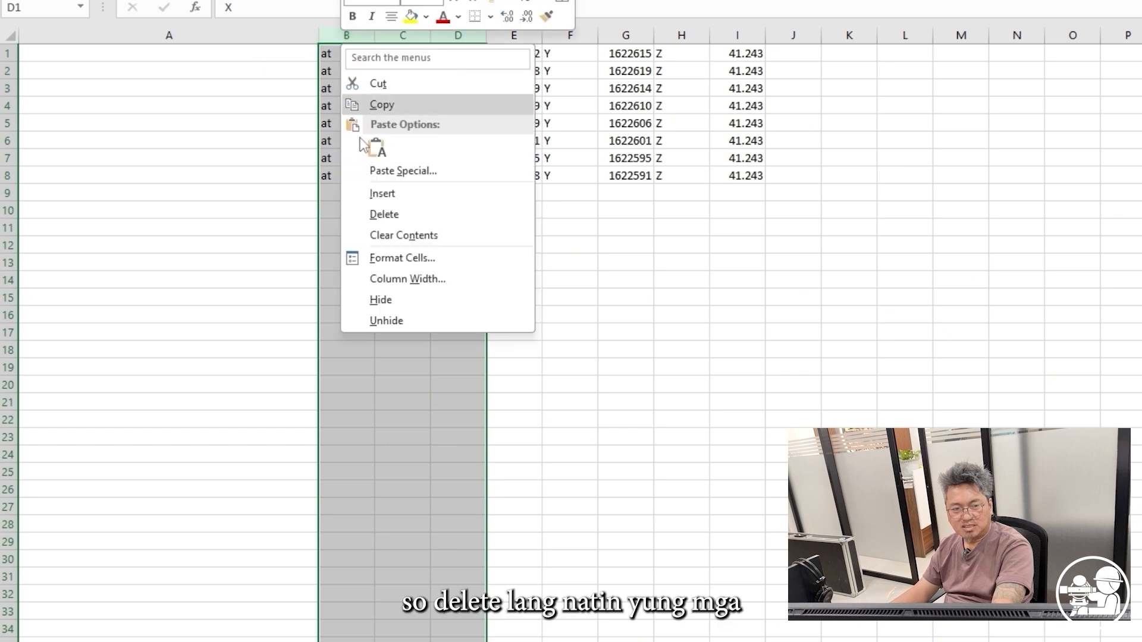
{"action": "left_click", "coordinate": [384, 214]}
{"action": "left_click", "coordinate": [396, 38]}
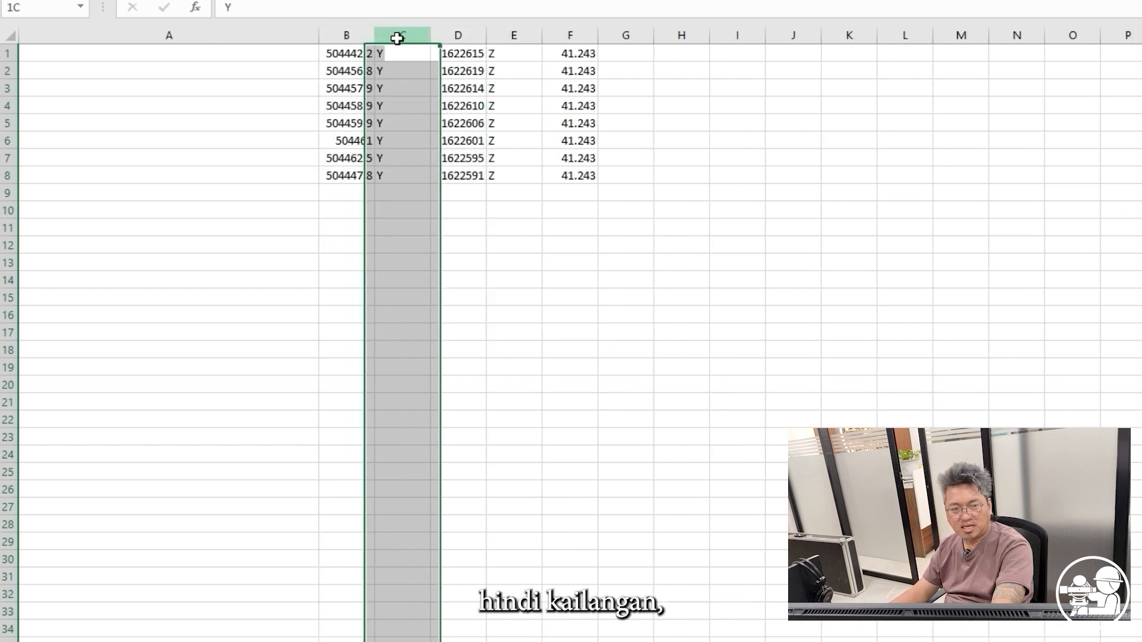
{"action": "right_click", "coordinate": [397, 38]}
{"action": "left_click", "coordinate": [440, 206]}
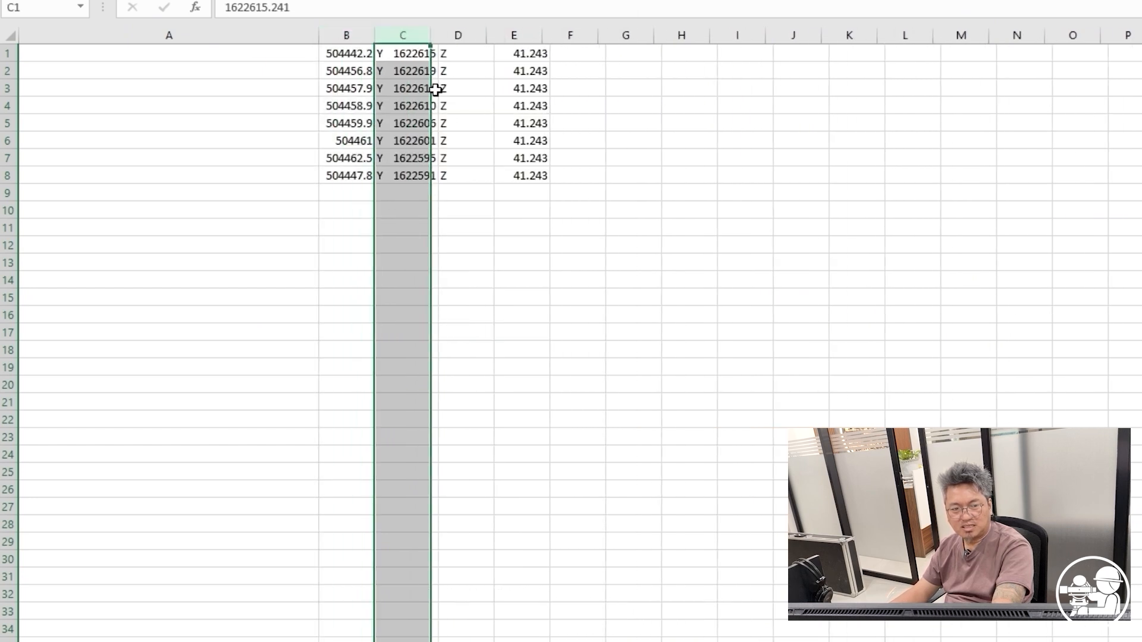
{"action": "right_click", "coordinate": [460, 32]}
{"action": "left_click", "coordinate": [499, 205]}
{"action": "left_click_drag", "start_coordinate": [666, 241], "coordinate": [666, 229]}
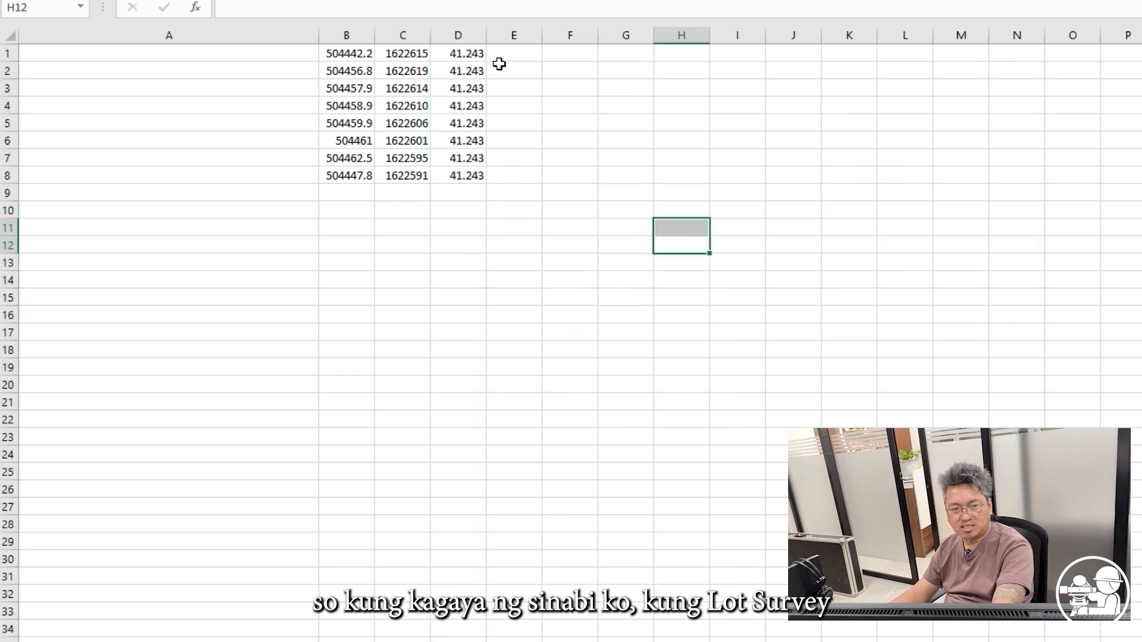
Step: Enter 0 as the elevation in D1 and fill it down to D8
{"action": "left_click", "coordinate": [472, 54]}
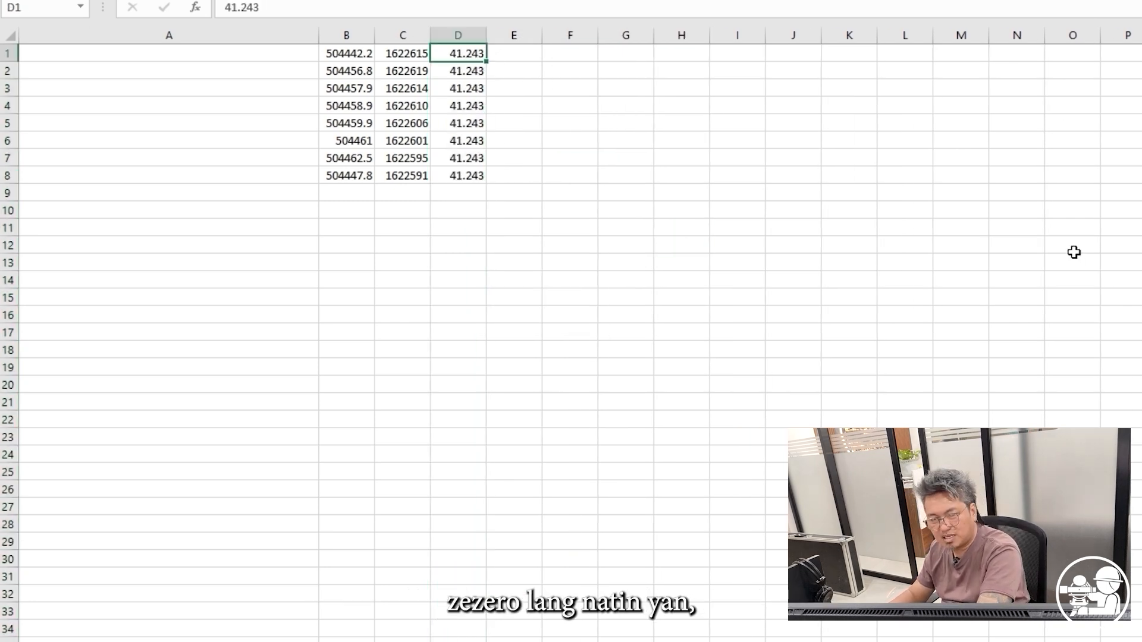
{"action": "type", "text": "0"}
{"action": "left_click_drag", "start_coordinate": [742, 181], "coordinate": [702, 175]}
{"action": "left_click", "coordinate": [483, 55]}
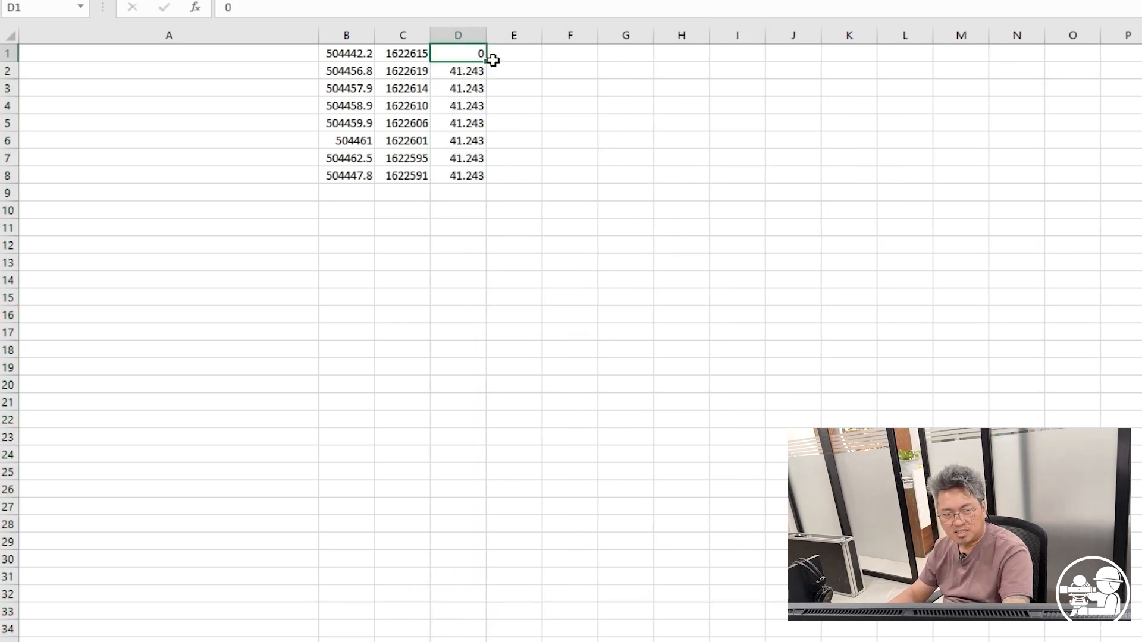
{"action": "double_click", "coordinate": [489, 64]}
Step: Enter the point code C in E1 and fill it down to E8
{"action": "left_click", "coordinate": [522, 54]}
{"action": "type", "text": "C"}
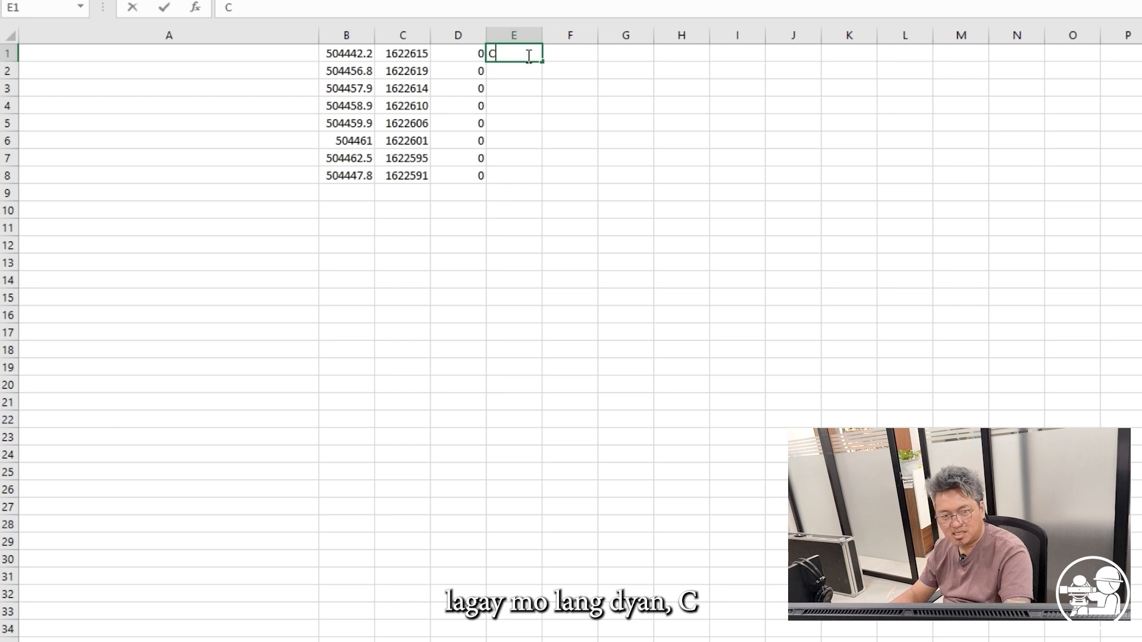
{"action": "left_click", "coordinate": [618, 139]}
{"action": "left_click", "coordinate": [518, 55]}
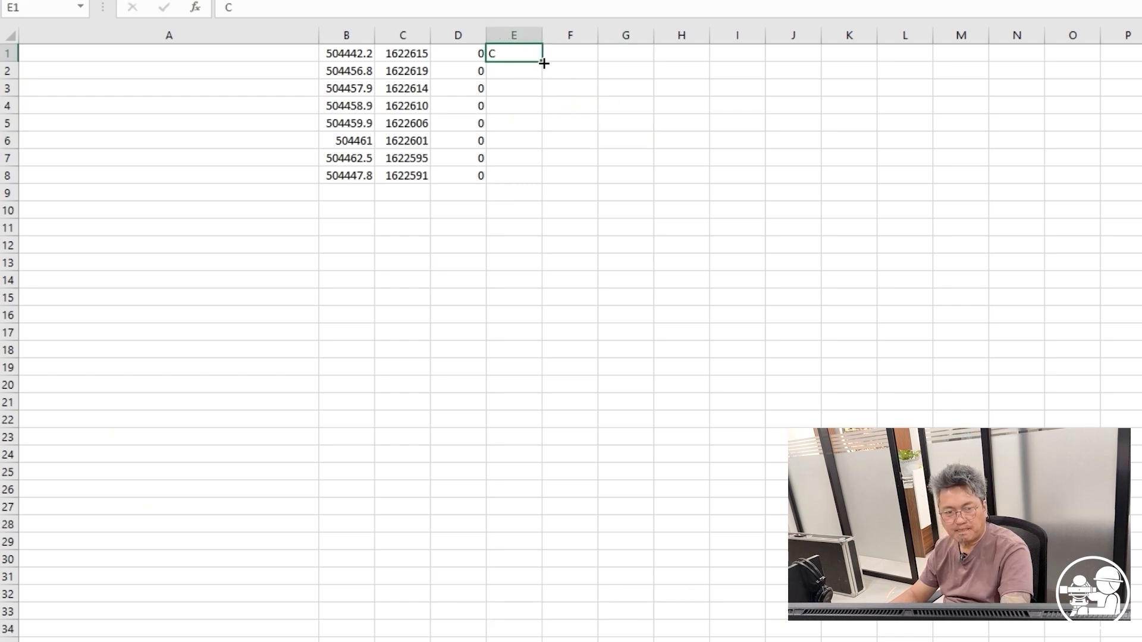
{"action": "double_click", "coordinate": [542, 60]}
Step: Move the column C coordinates in front of column B, and fit both columns to their contents
{"action": "left_click", "coordinate": [293, 56]}
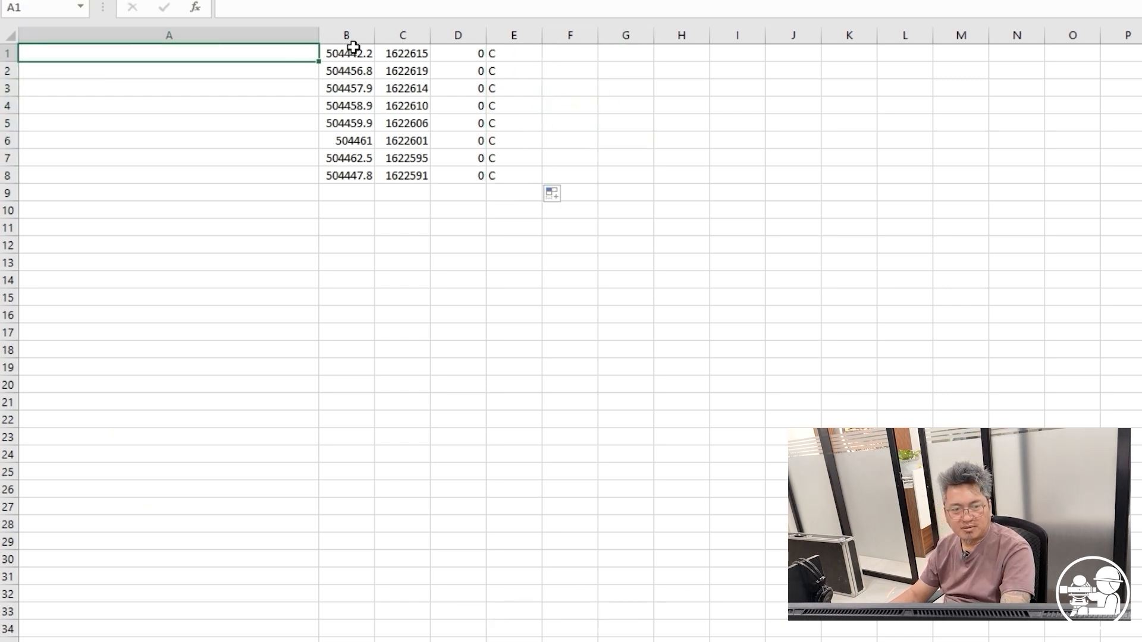
{"action": "right_click", "coordinate": [420, 39]}
{"action": "left_click", "coordinate": [458, 79]}
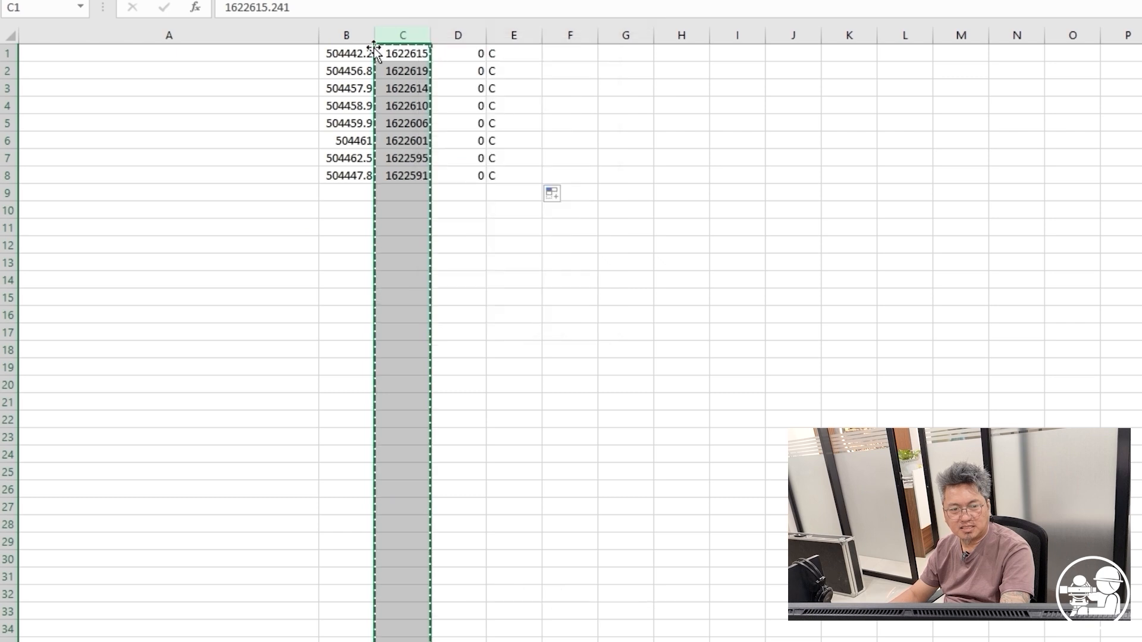
{"action": "right_click", "coordinate": [346, 35]}
{"action": "left_click", "coordinate": [416, 186]}
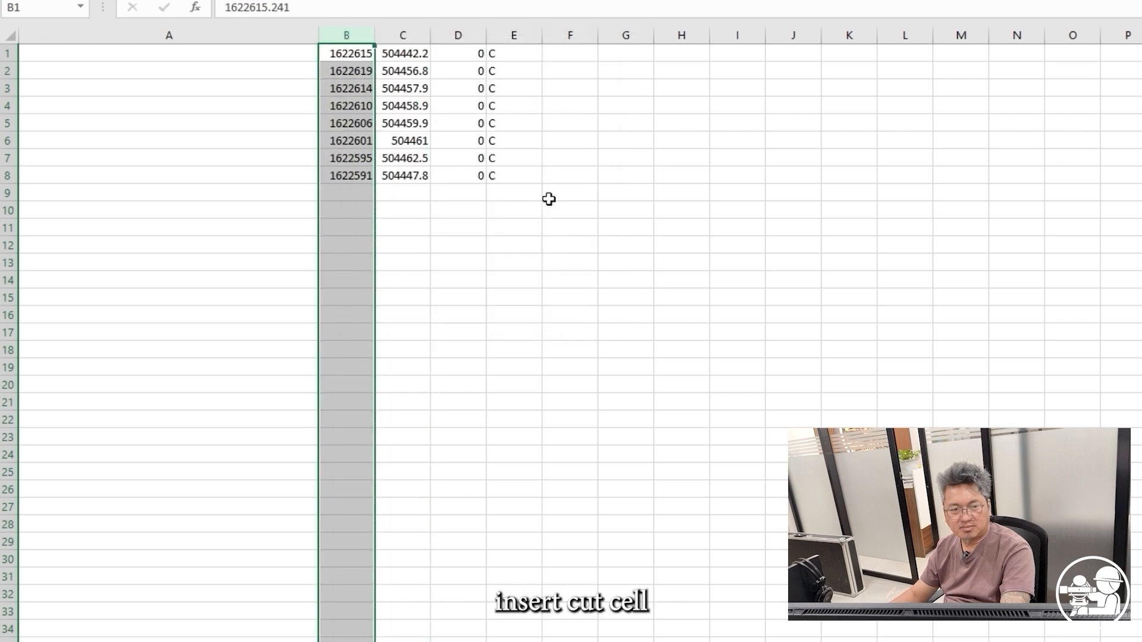
{"action": "left_click", "coordinate": [622, 210]}
{"action": "double_click", "coordinate": [369, 37]}
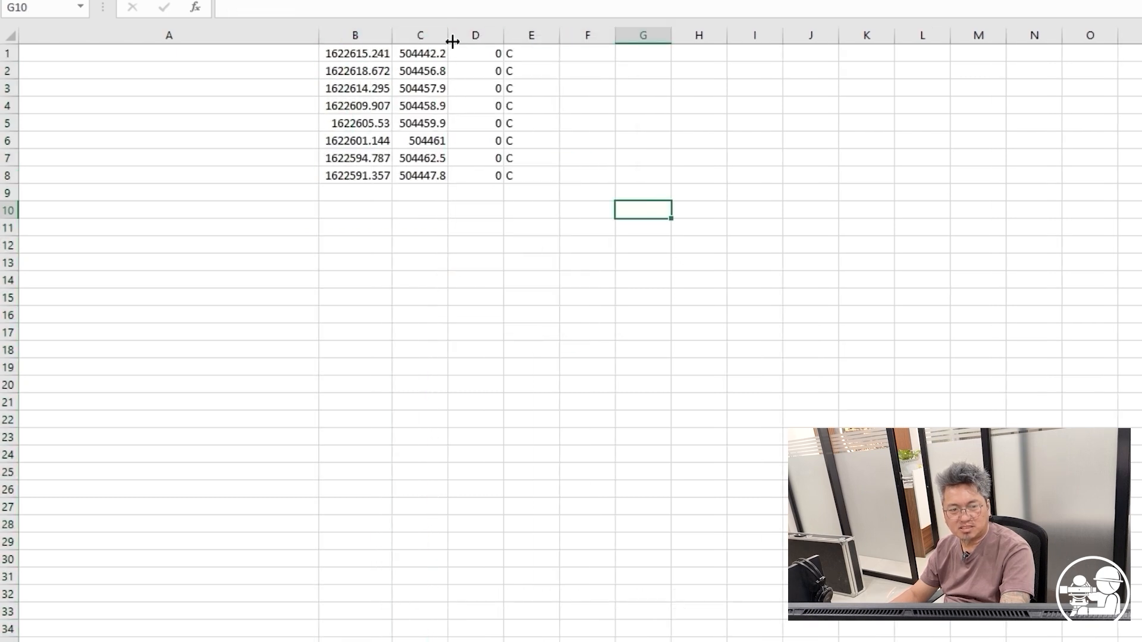
{"action": "double_click", "coordinate": [448, 37]}
Step: Number the points 1 to 8 in A1:A8 by extending the series 1, 2, and fit column A to its contents
{"action": "left_click", "coordinate": [309, 55]}
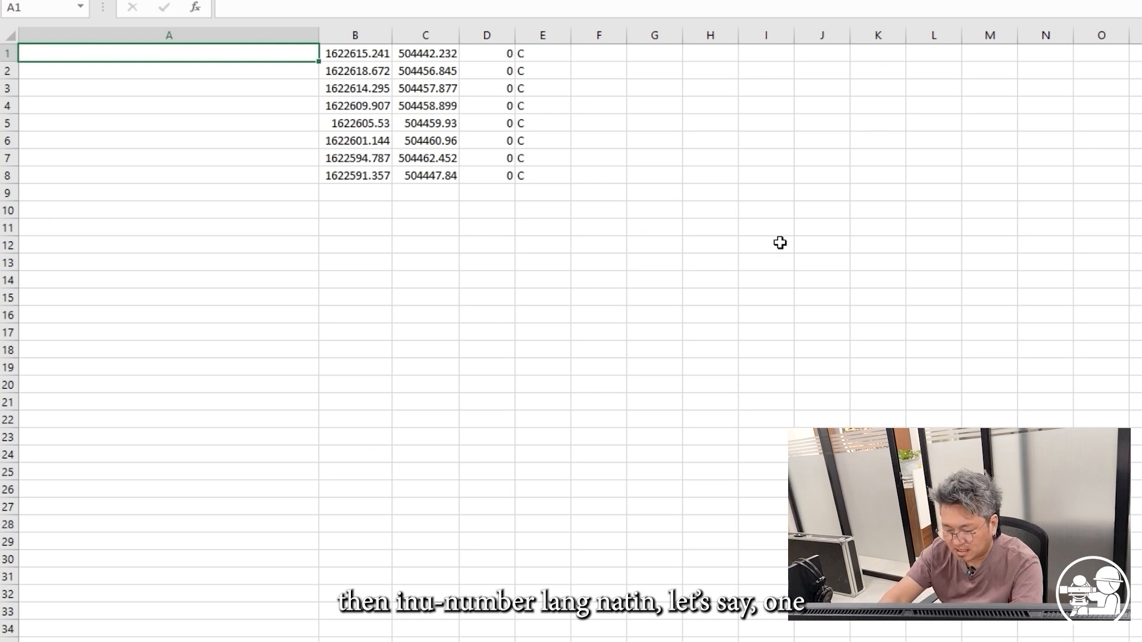
{"action": "type", "text": "1"}
{"action": "key", "text": "Return"}
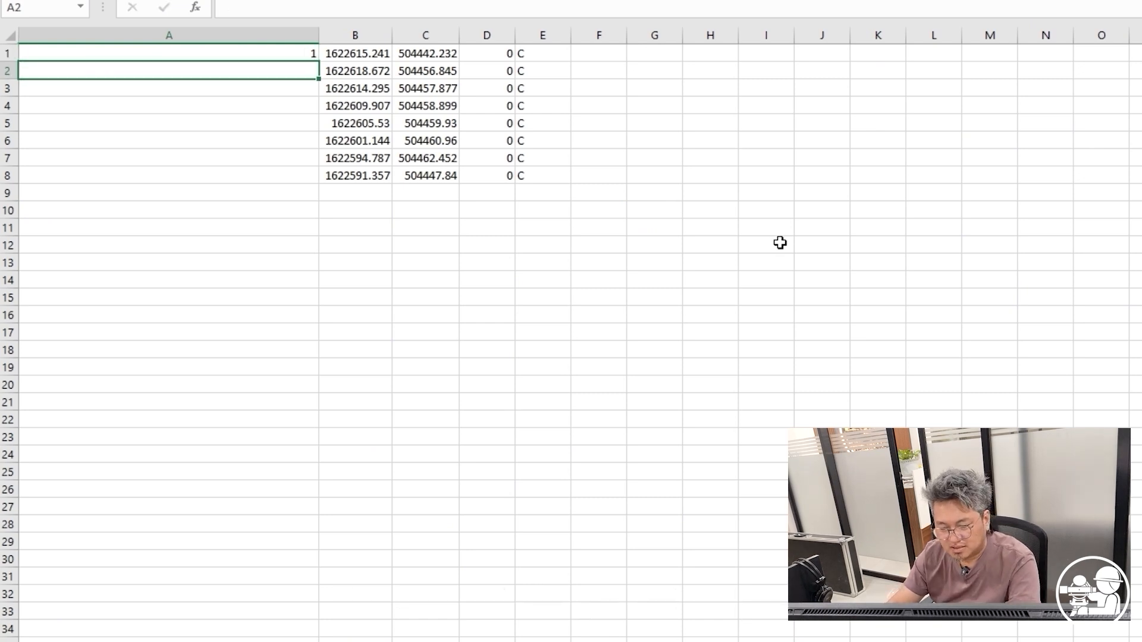
{"action": "type", "text": "2"}
{"action": "key", "text": "Return"}
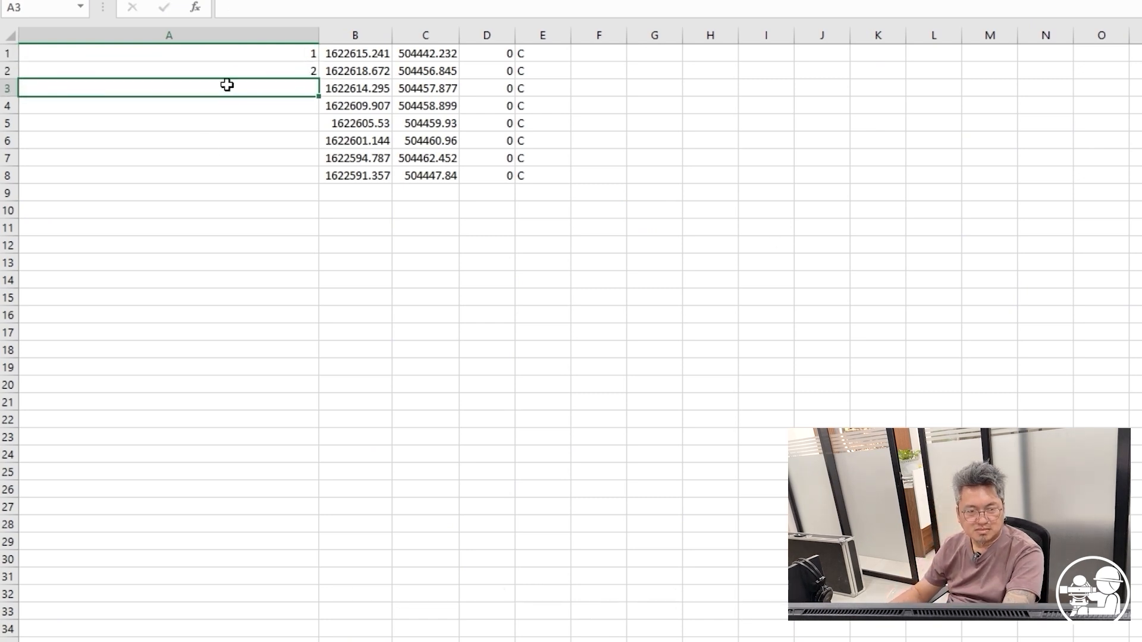
{"action": "left_click_drag", "start_coordinate": [254, 52], "coordinate": [282, 67]}
{"action": "double_click", "coordinate": [320, 77]}
{"action": "left_click", "coordinate": [479, 258]}
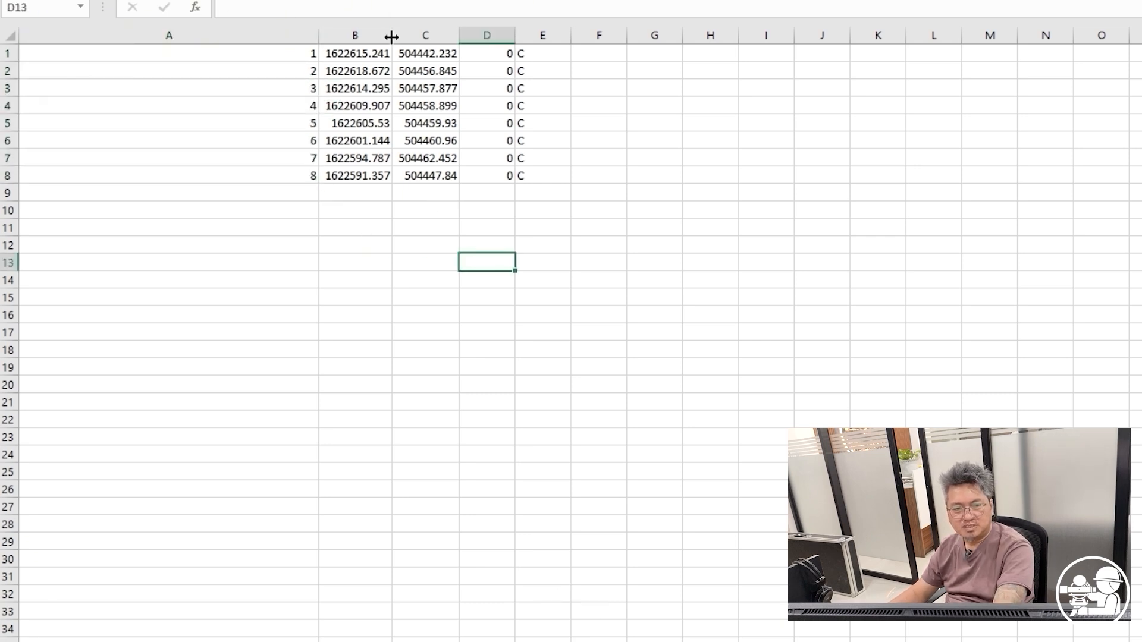
{"action": "double_click", "coordinate": [314, 35]}
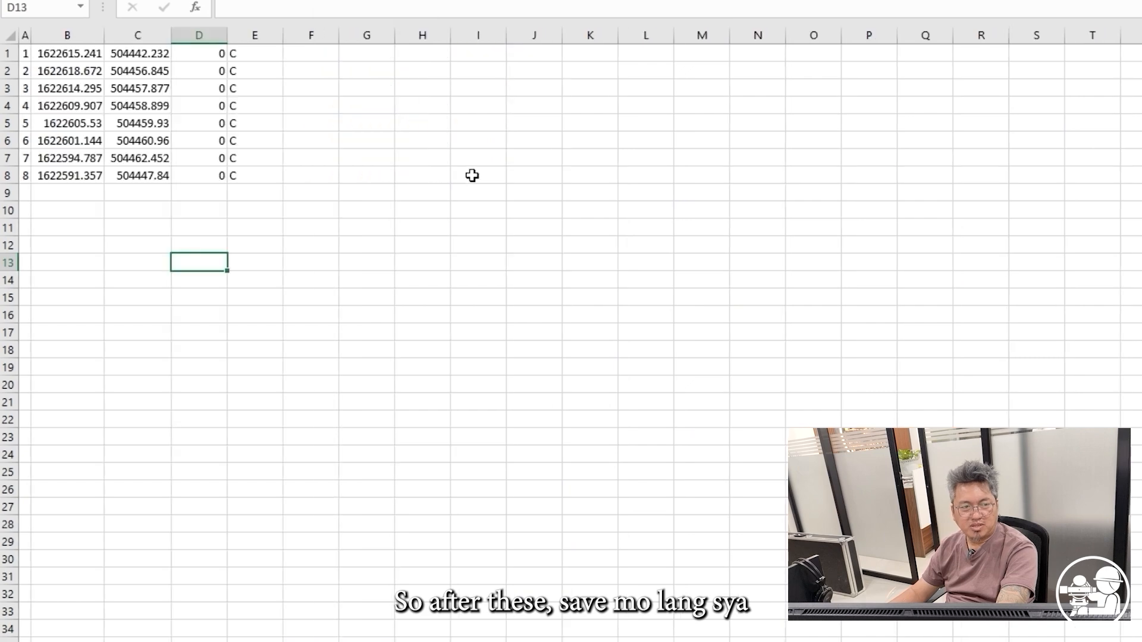
Step: Start saving the workbook as a new file and choose the RTK folder as its location
{"action": "key", "text": "alt+f"}
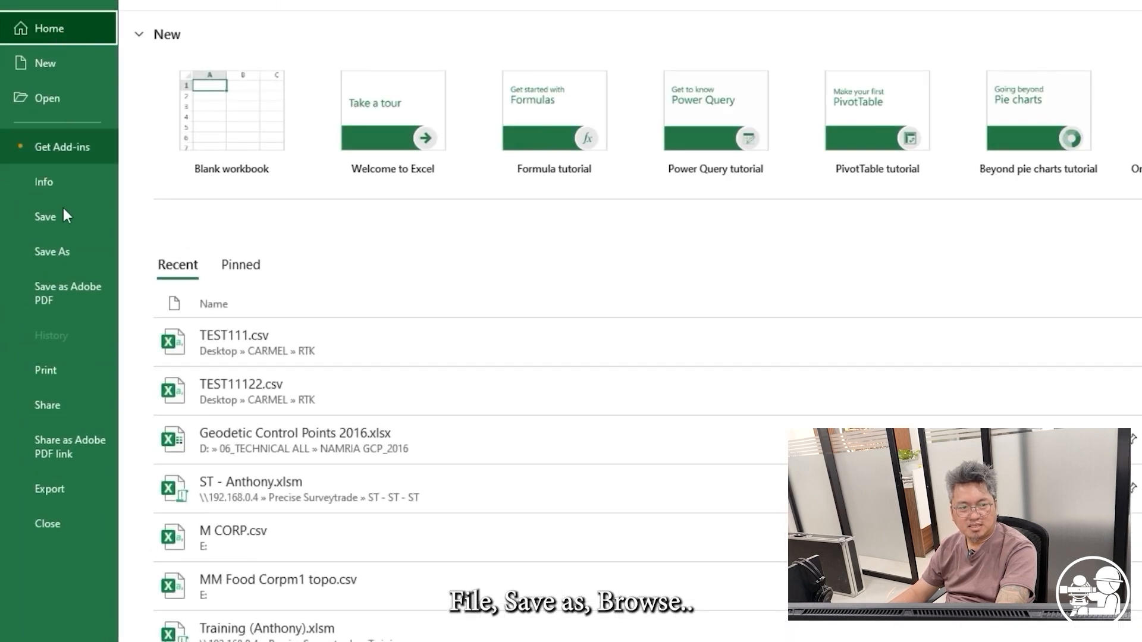
{"action": "left_click", "coordinate": [39, 258]}
{"action": "left_click", "coordinate": [228, 358]}
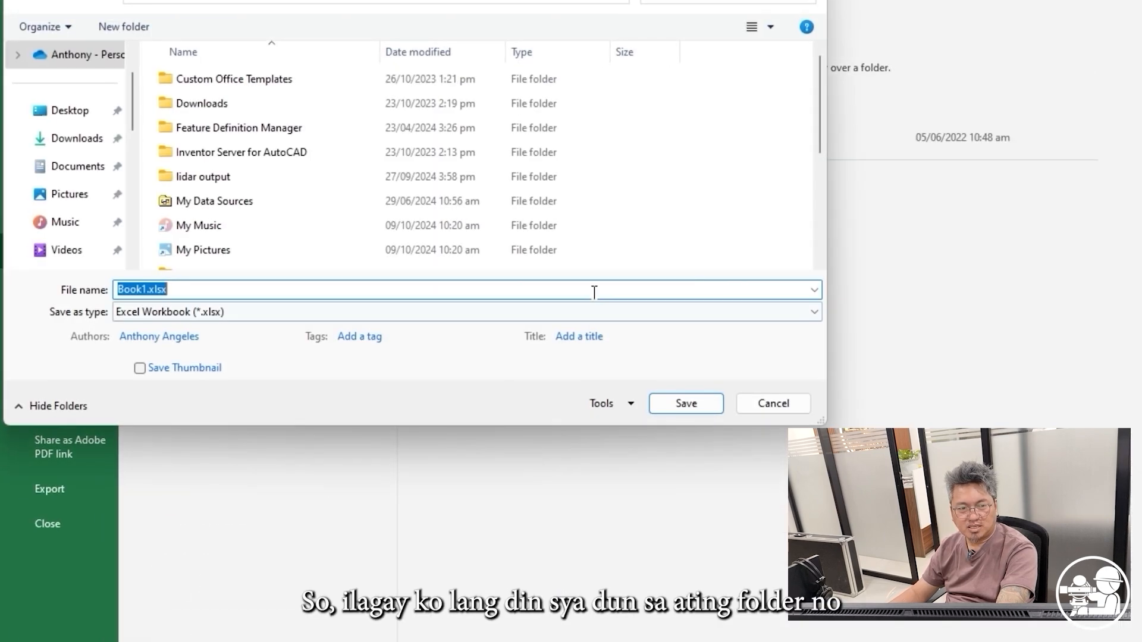
{"action": "scroll", "coordinate": [77, 243], "scroll_direction": "down", "scroll_amount": 5}
{"action": "scroll", "coordinate": [76, 199], "scroll_direction": "up", "scroll_amount": 2}
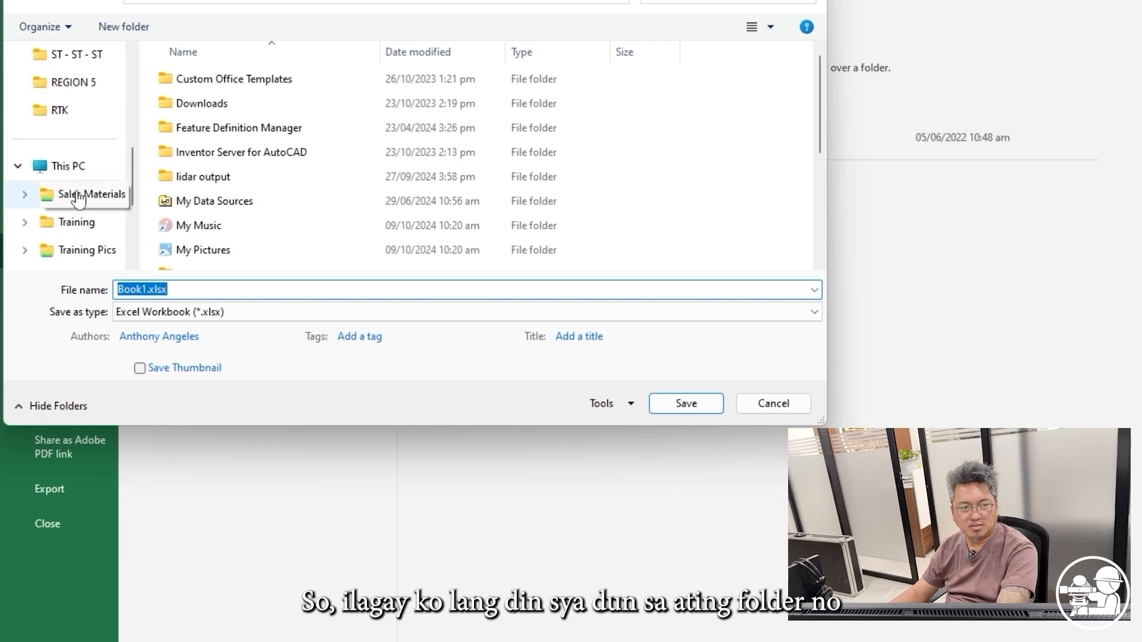
{"action": "left_click", "coordinate": [70, 122]}
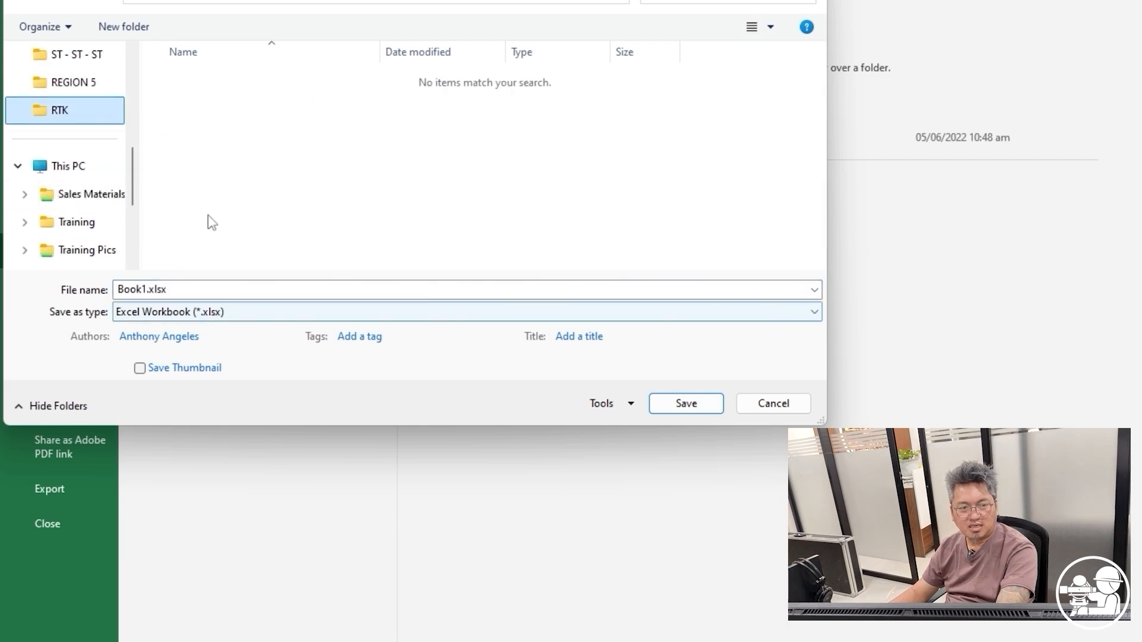
Step: Save the coordinates as a CSV (Comma delimited) file named SETTING
{"action": "left_click", "coordinate": [232, 311]}
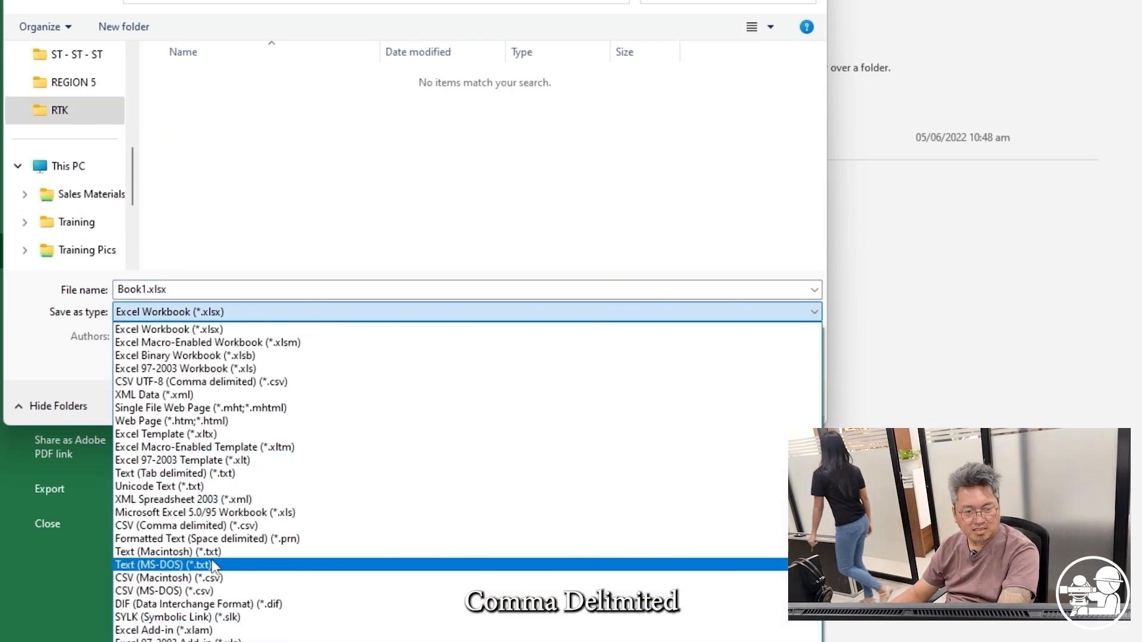
{"action": "left_click", "coordinate": [216, 526]}
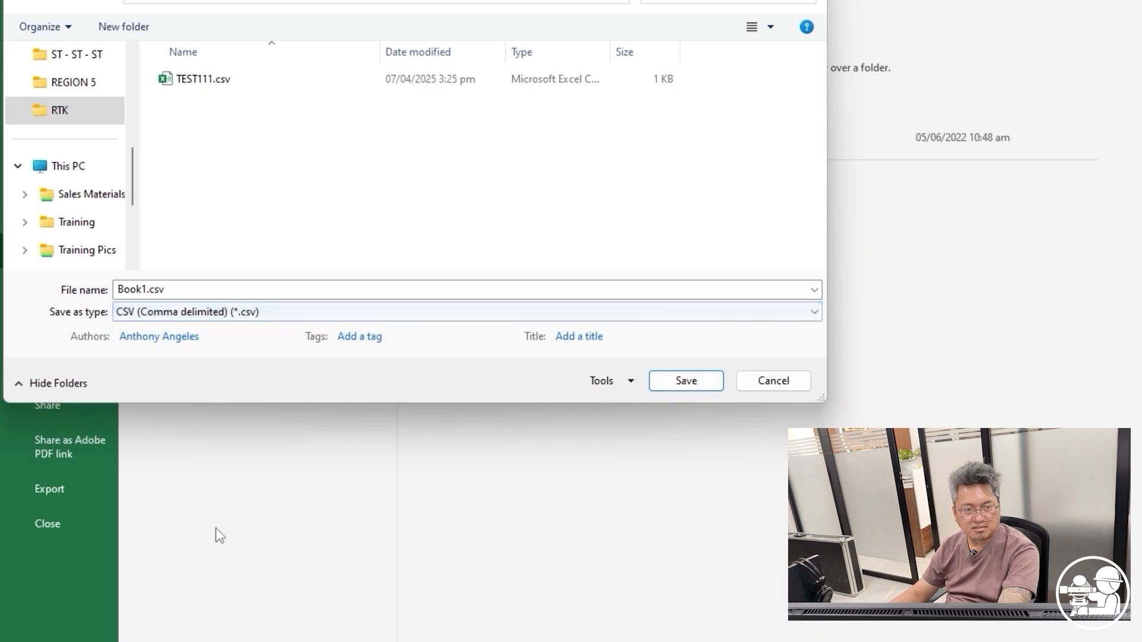
{"action": "left_click", "coordinate": [184, 293]}
{"action": "type", "text": "SETTING"}
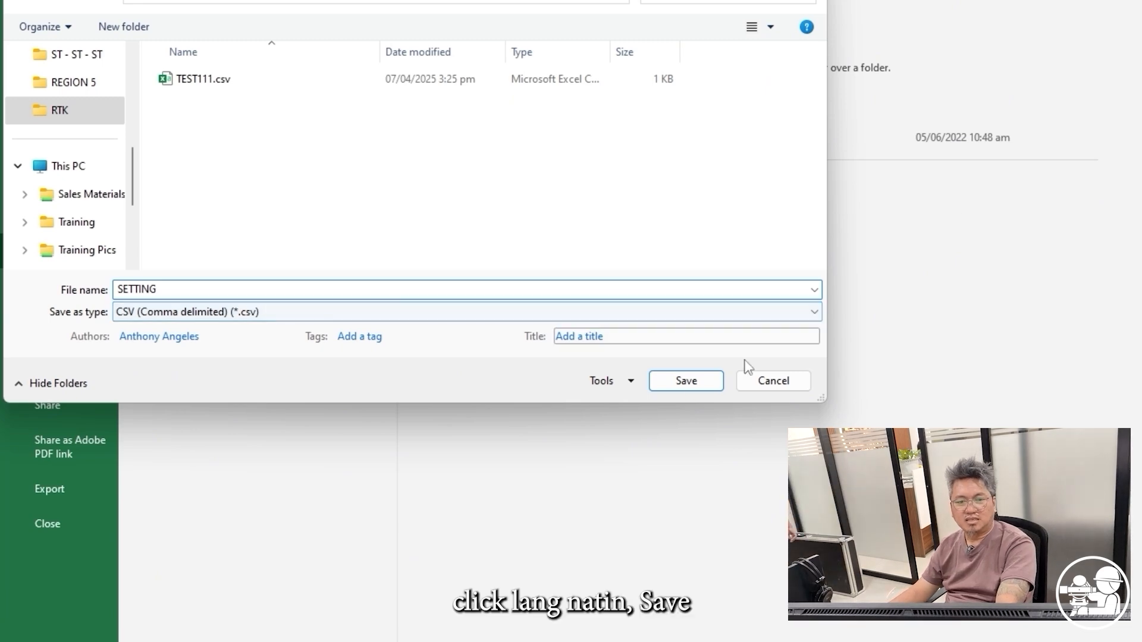
{"action": "left_click", "coordinate": [686, 381]}
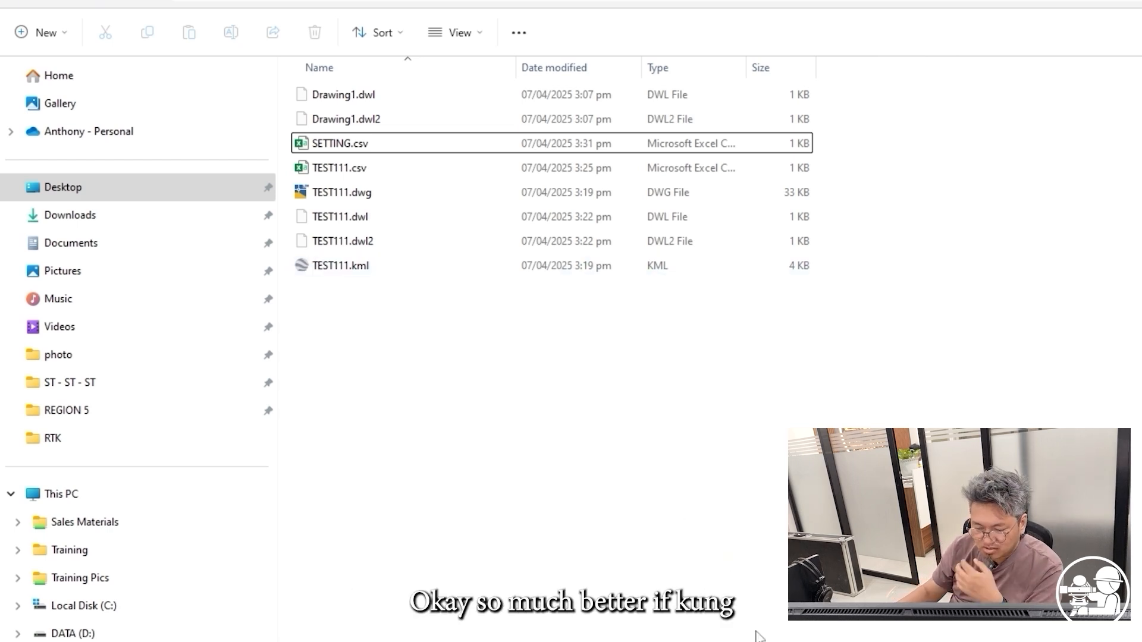
Step: Switch to Civil 3D with Drawing2 displayed
{"action": "left_click", "coordinate": [702, 641]}
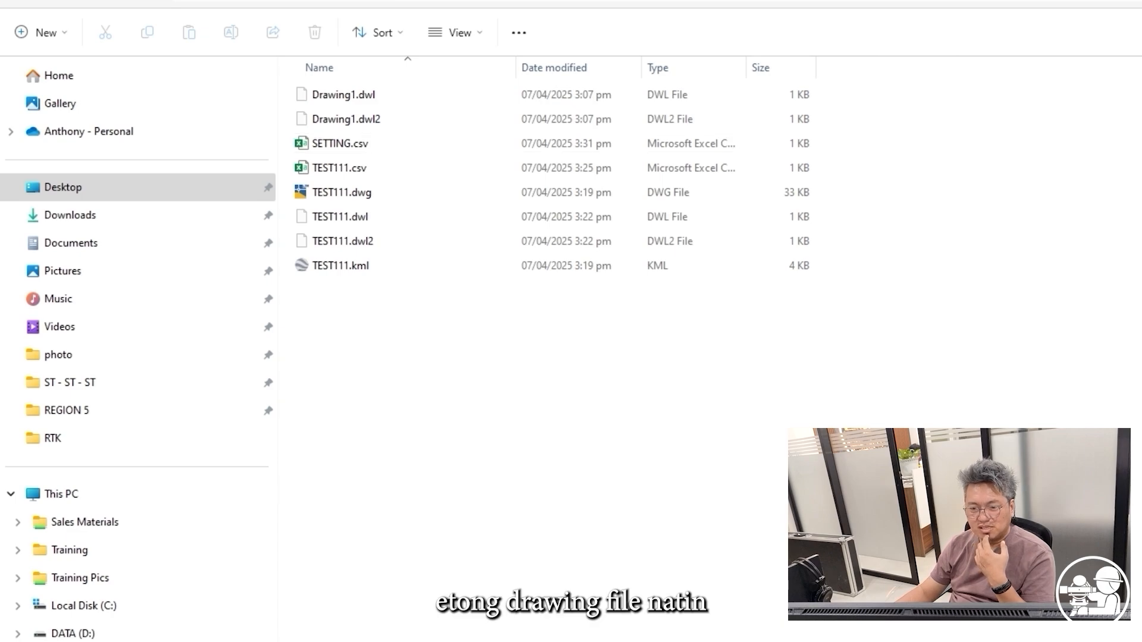
{"action": "left_click", "coordinate": [701, 641]}
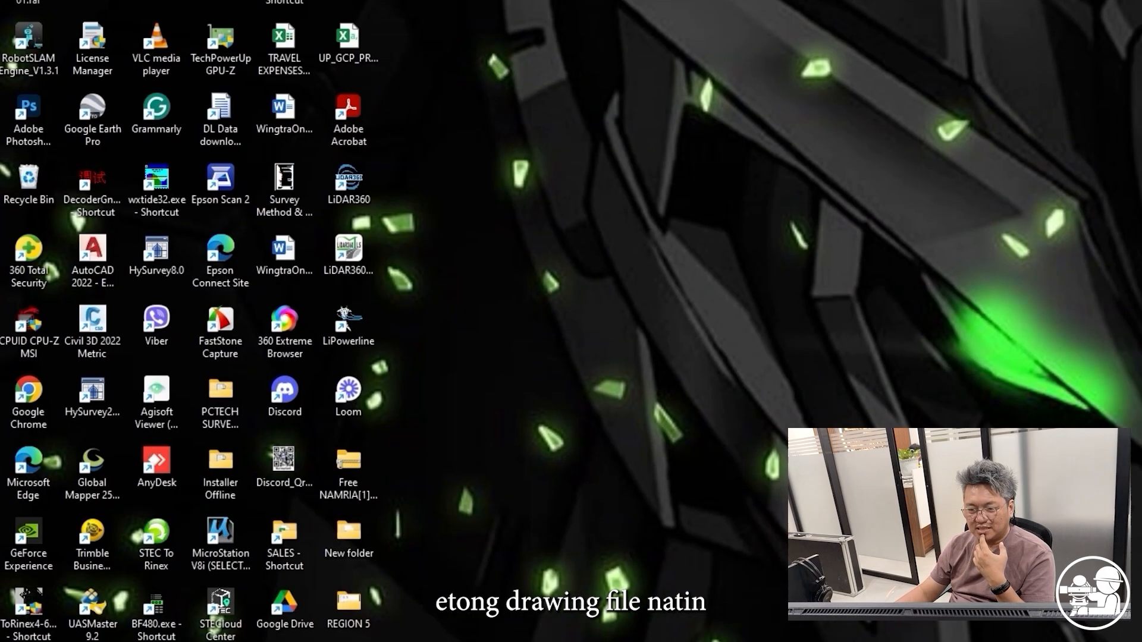
{"action": "mouse_move", "coordinate": [910, 641]}
{"action": "left_click", "coordinate": [910, 597]}
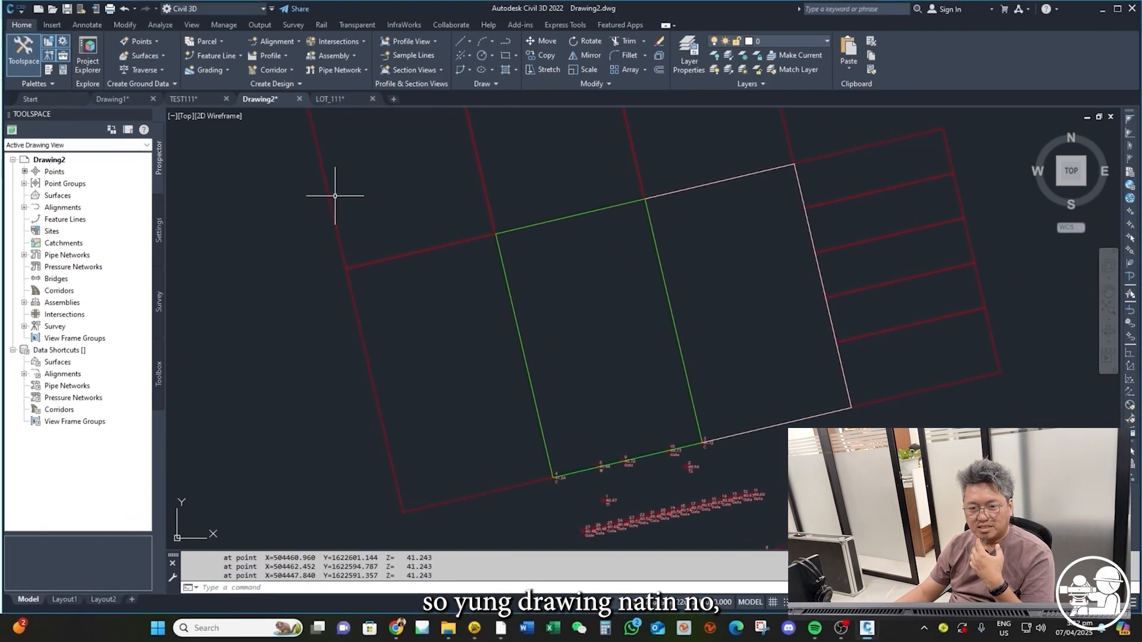
Step: Erase the white lot outline that adjoins the green lot in the upper block
{"action": "scroll", "coordinate": [335, 196], "scroll_direction": "down", "scroll_amount": 4}
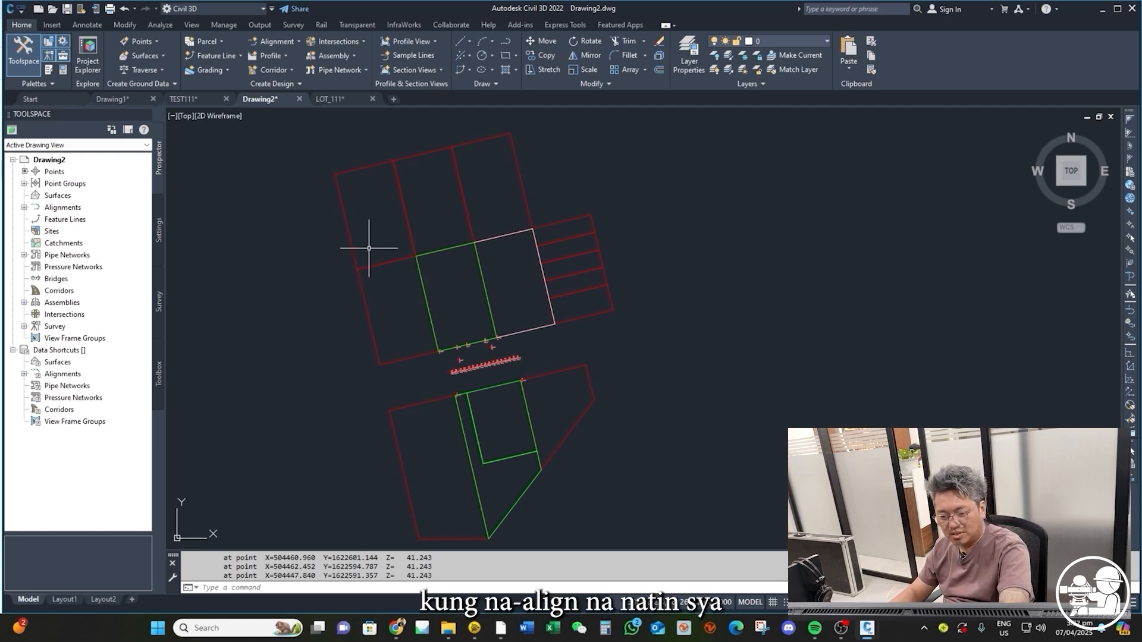
{"action": "key", "text": "Escape"}
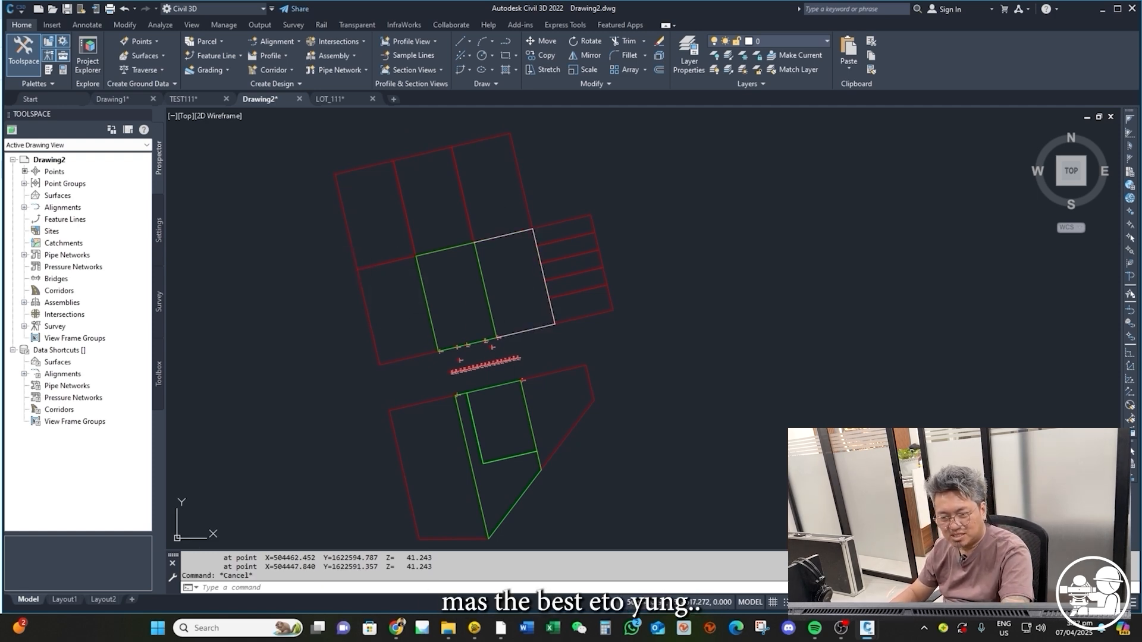
{"action": "left_click", "coordinate": [508, 236]}
{"action": "key", "text": "Delete"}
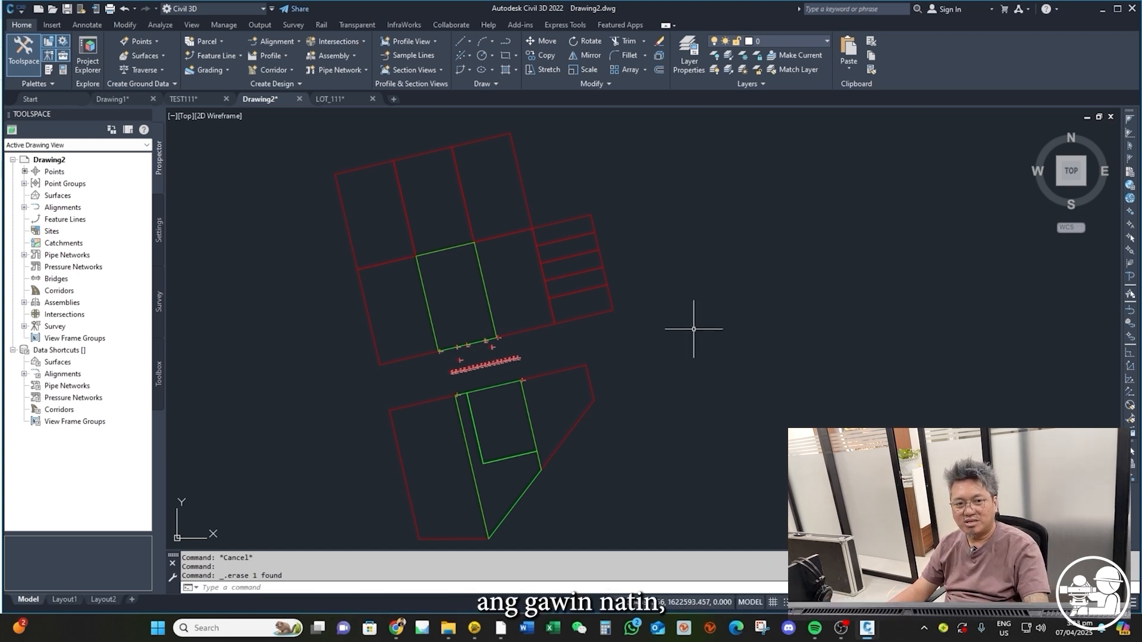
Step: Select the lot boundary linework and examine how it lines up with the surveyed corner and gate points
{"action": "left_click", "coordinate": [601, 252]}
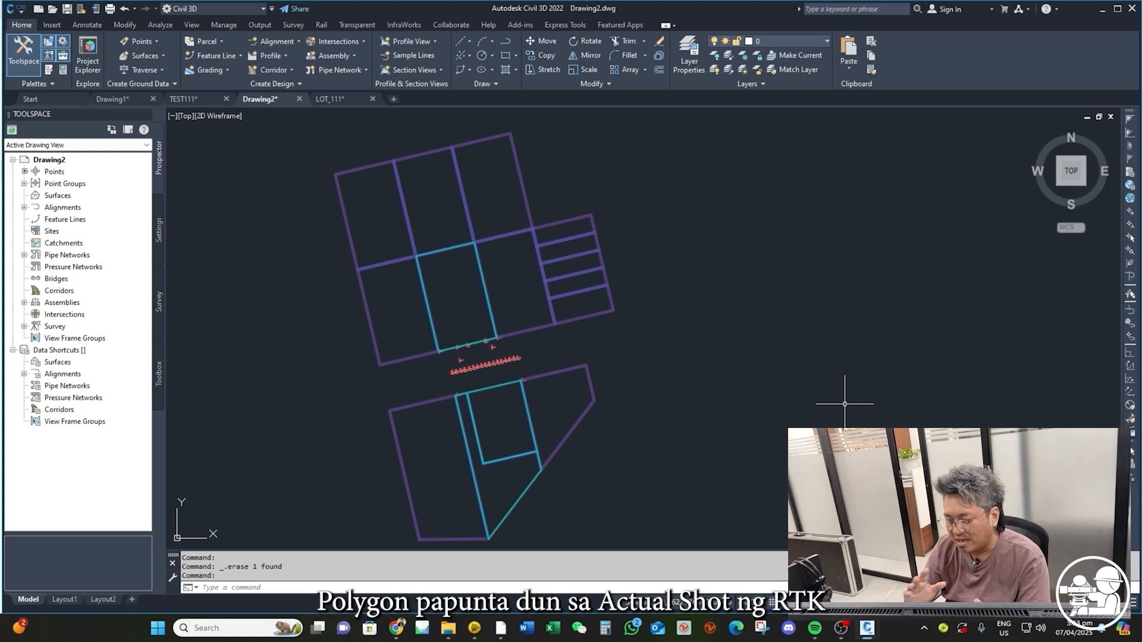
{"action": "scroll", "coordinate": [470, 364], "scroll_direction": "up", "scroll_amount": 8}
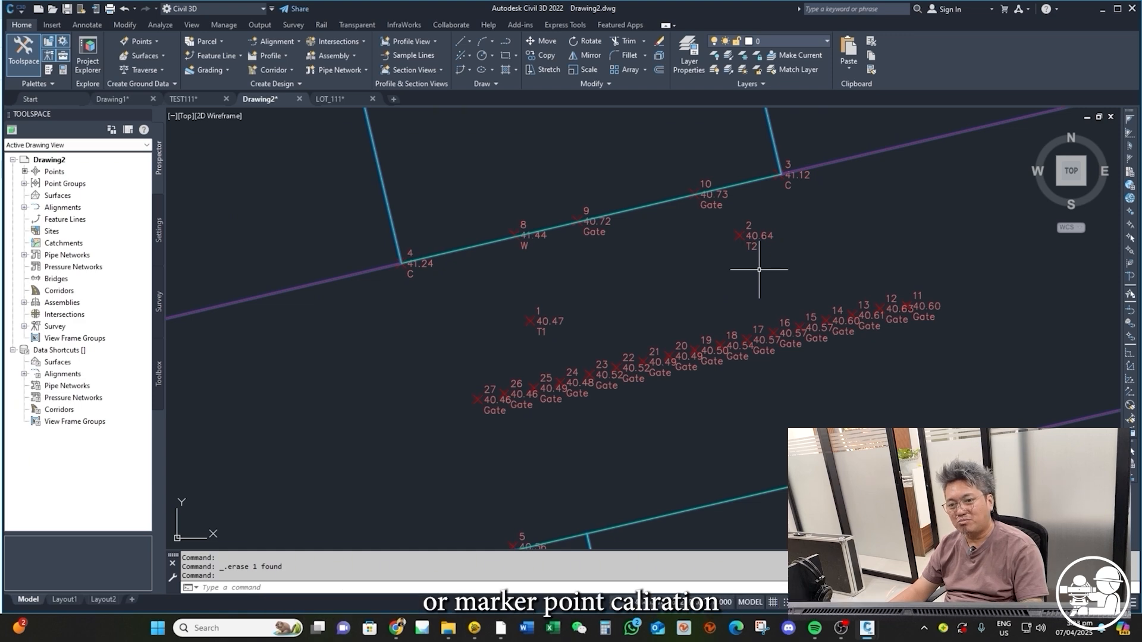
{"action": "scroll", "coordinate": [606, 294], "scroll_direction": "down", "scroll_amount": 3}
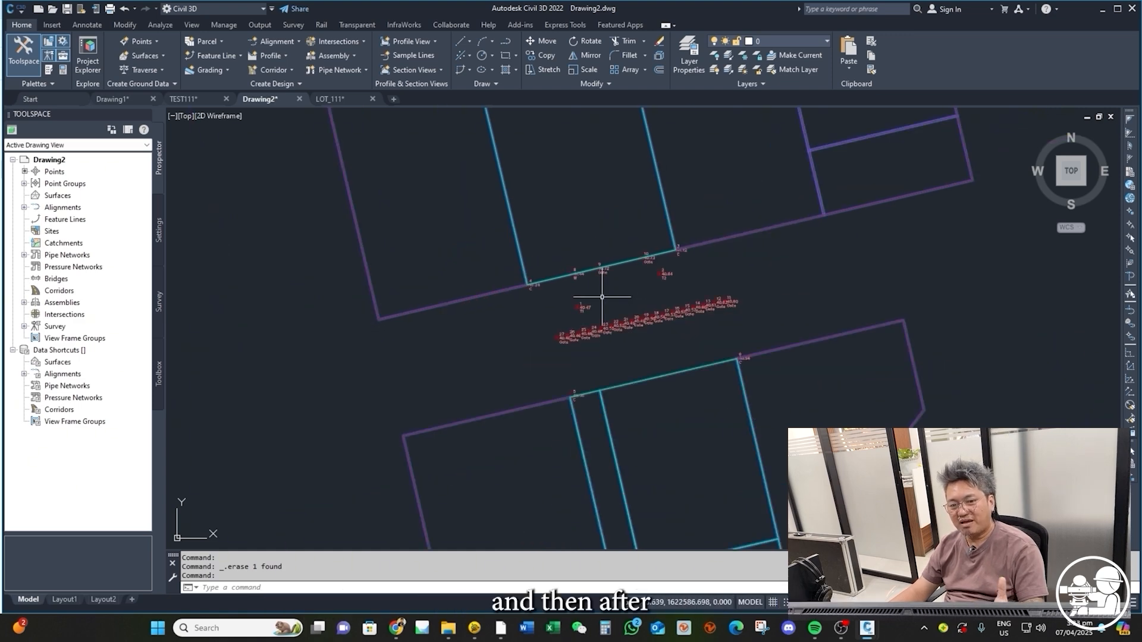